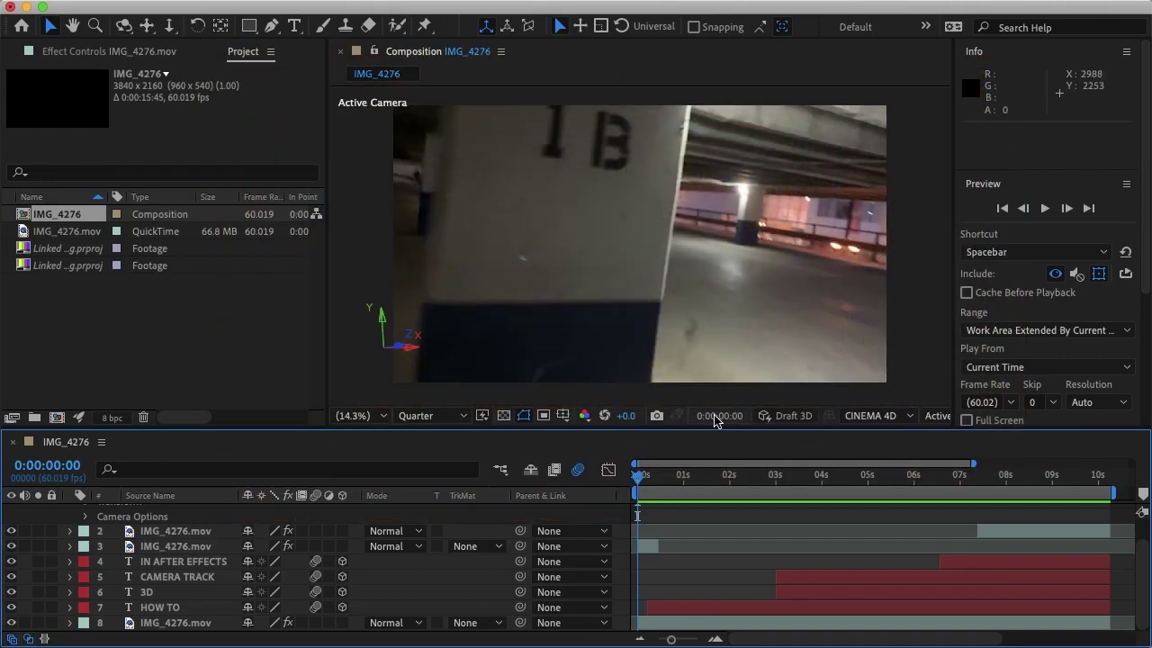
# - Scrub through the finished HOW TO title sequence to preview it
pyautogui.moveTo(655, 478)
pyautogui.mouseDown()
pyautogui.moveTo(1050, 511)
pyautogui.moveTo(1040, 479)
pyautogui.moveTo(634, 479)
pyautogui.mouseUp()
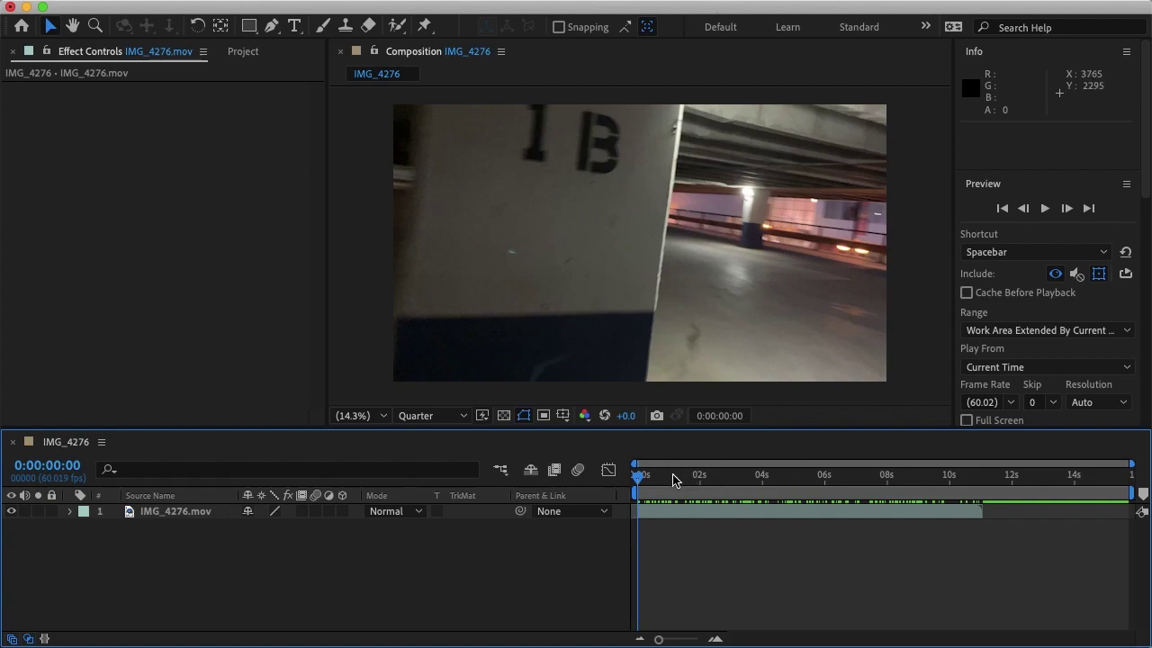
# - Scrub the garage footage and check the layer's context menu for tracking options
pyautogui.moveTo(674, 479); pyautogui.dragTo(608, 493)
pyautogui.rightClick(686, 254)
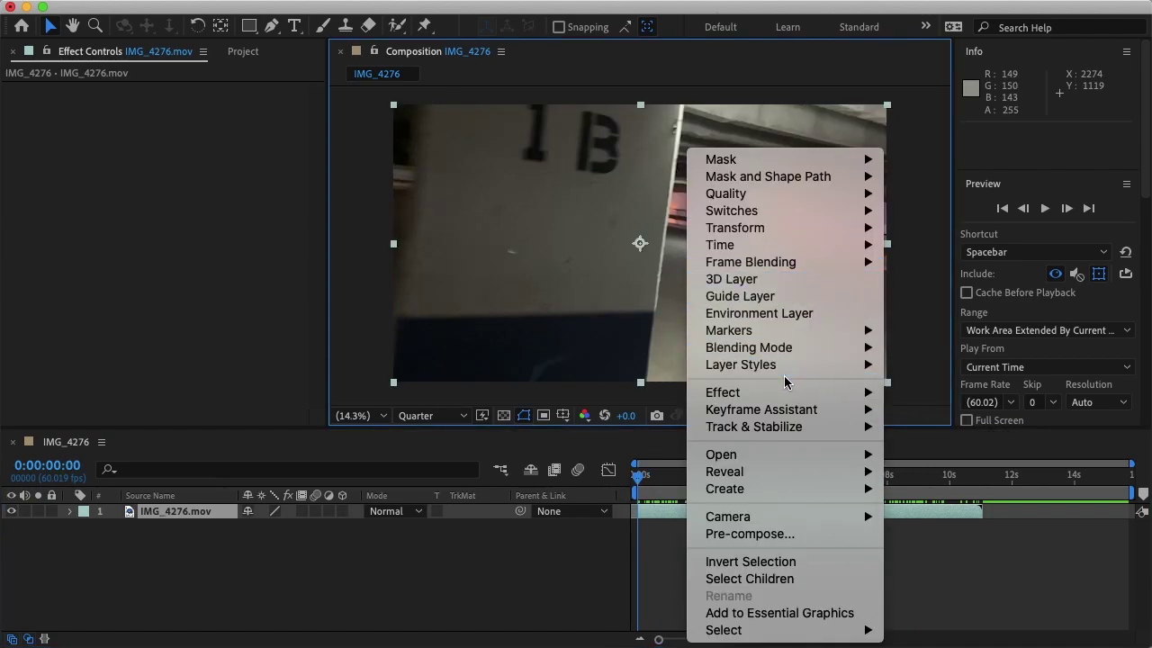
pyautogui.moveTo(758, 431)
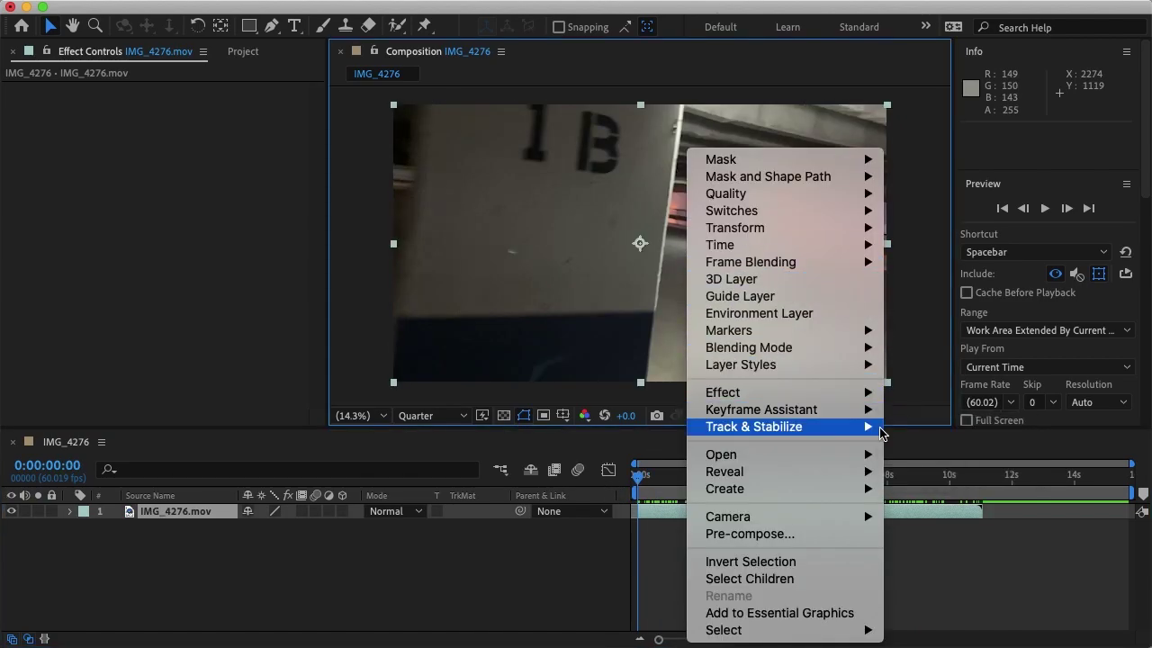
pyautogui.click(917, 378)
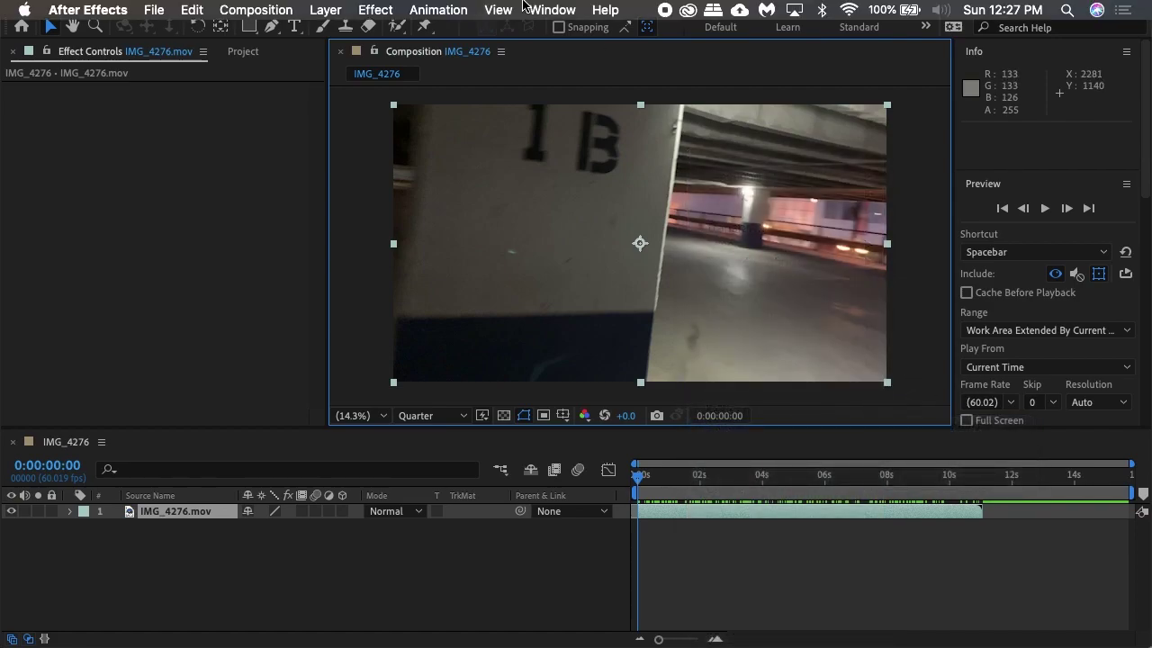
# - Show the Tracker panel from the Window menu and run Track Camera on the footage
pyautogui.click(544, 10)
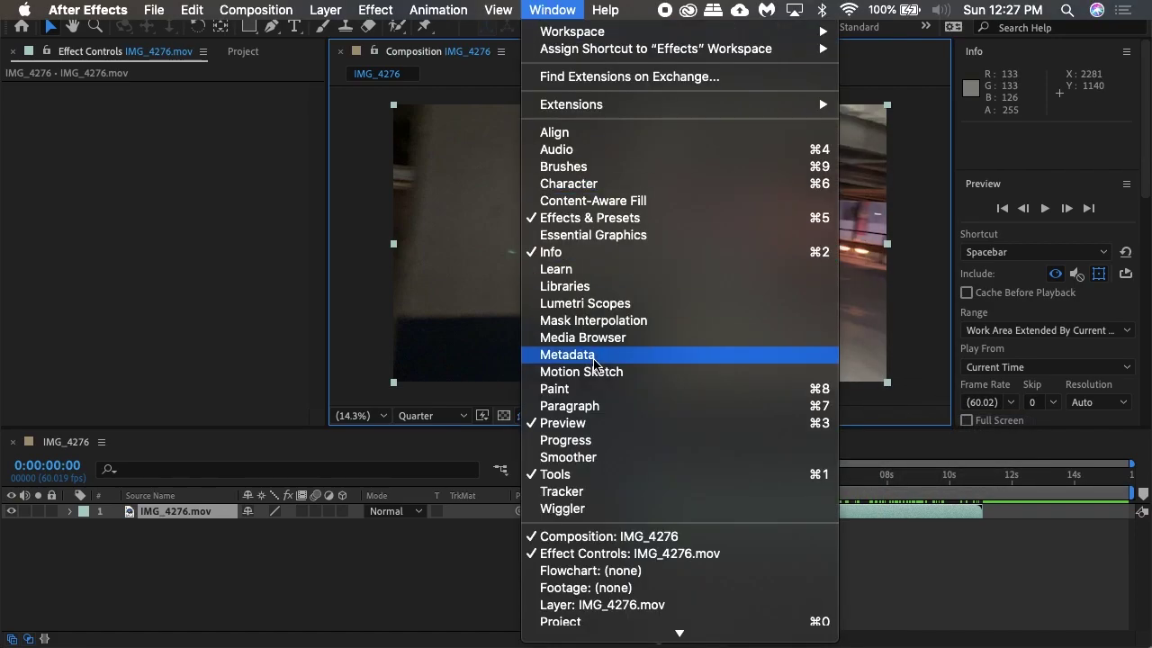
pyautogui.click(576, 491)
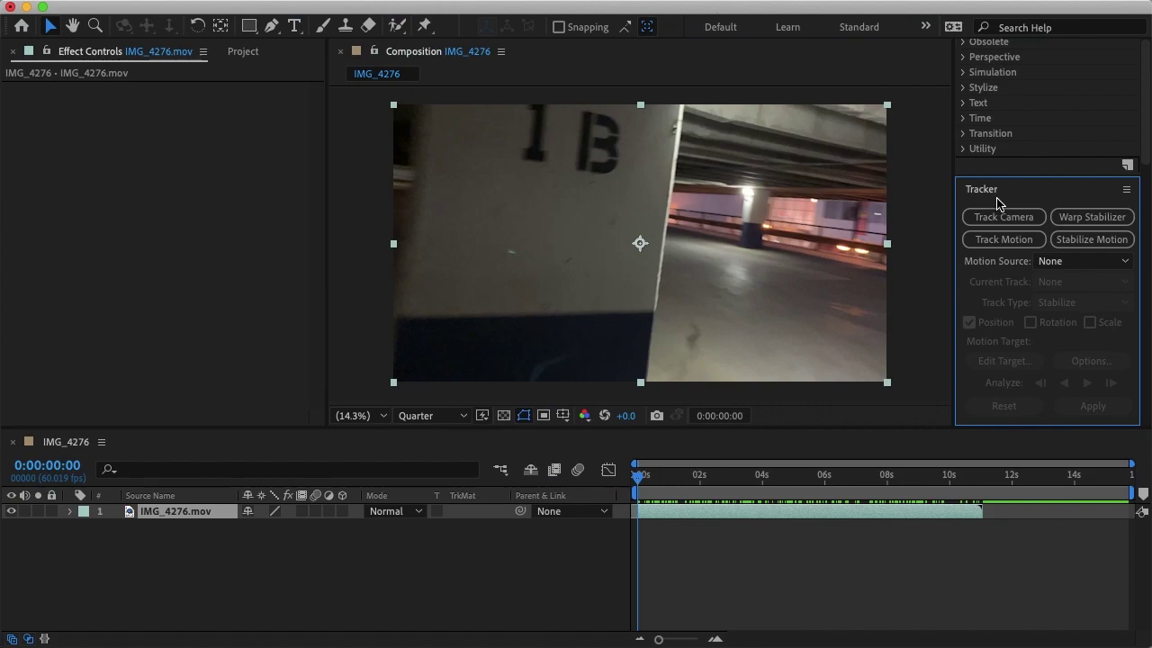
pyautogui.click(1017, 217)
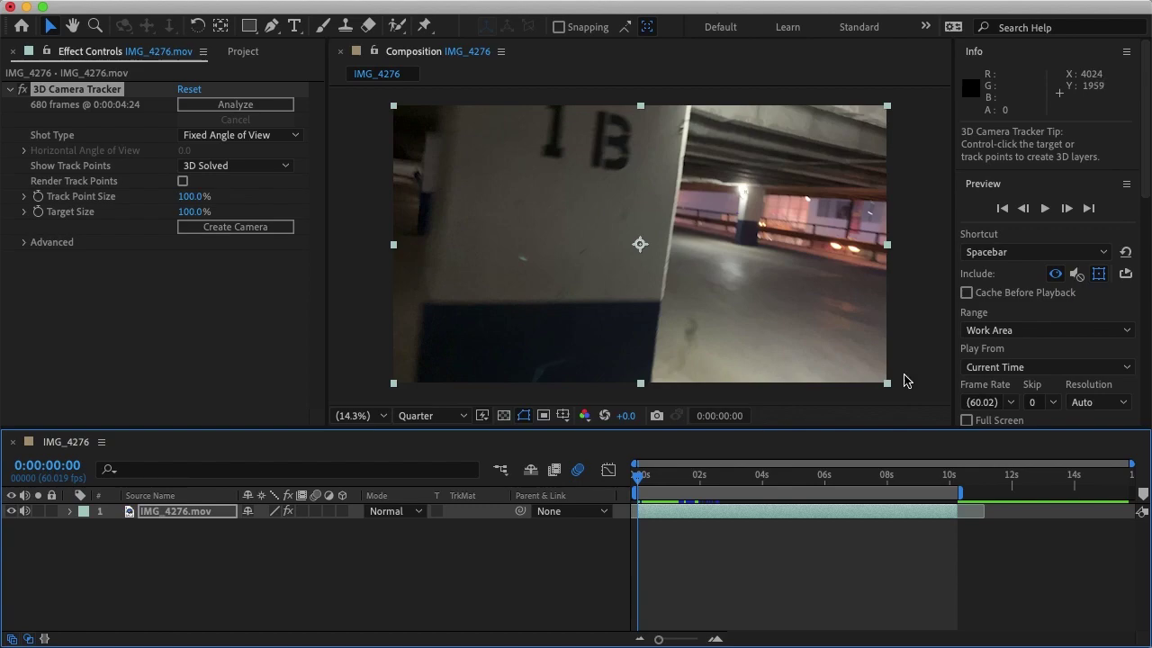
# - Scrub the playhead across the solved track points, settling at 0:00:00:47 with pillars visible
pyautogui.moveTo(671, 479); pyautogui.dragTo(712, 485)
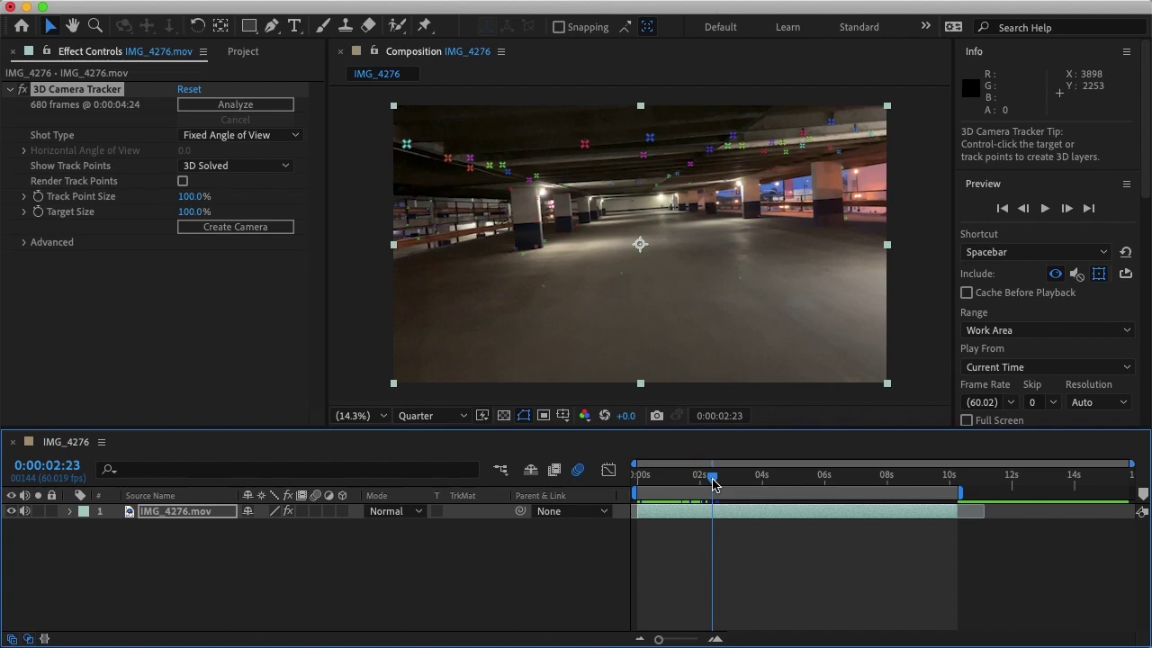
pyautogui.moveTo(712, 485); pyautogui.dragTo(617, 491)
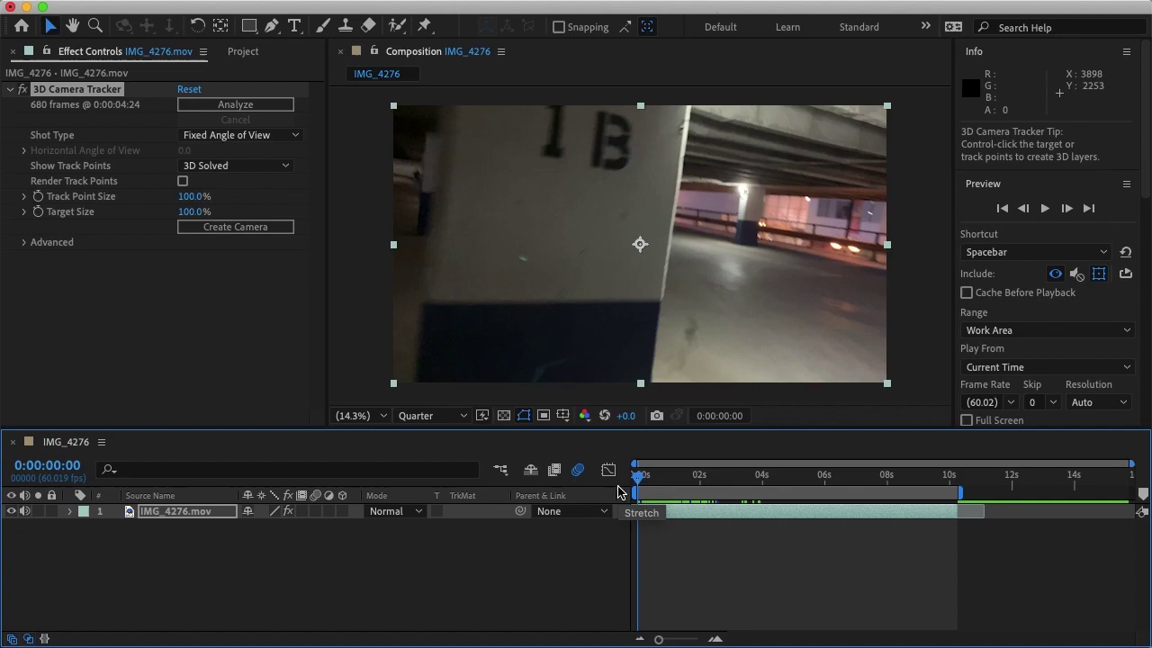
pyautogui.moveTo(644, 479); pyautogui.dragTo(664, 479)
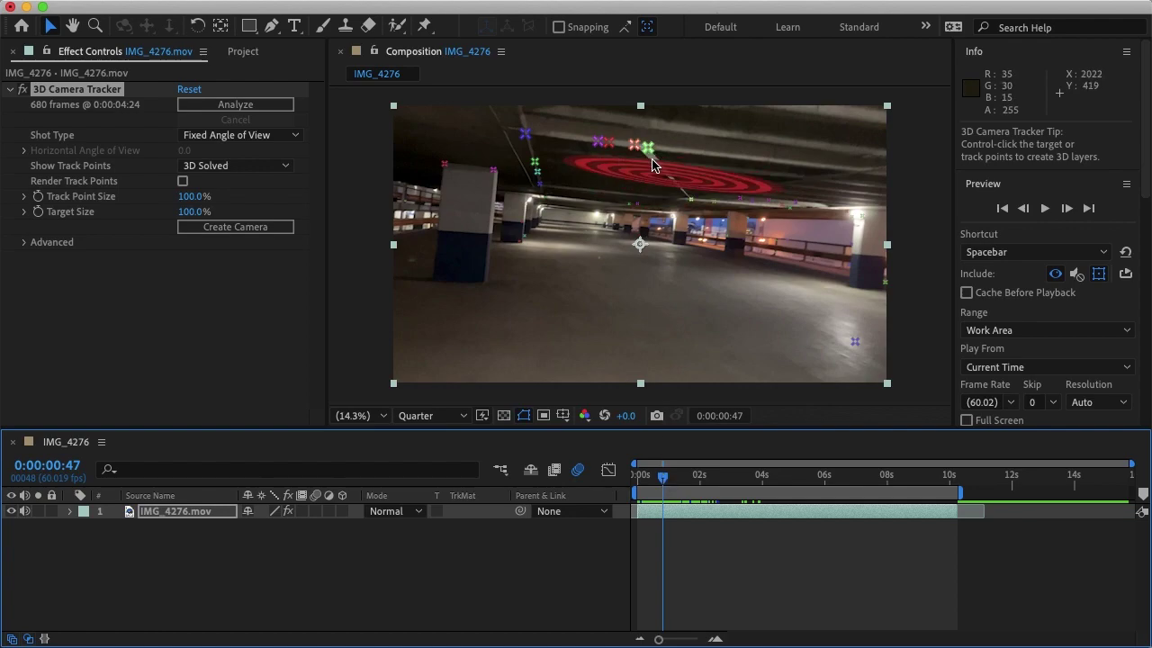
# - Create a Text layer and camera from the selected ceiling track points, then select the Text layer
pyautogui.click(665, 171)
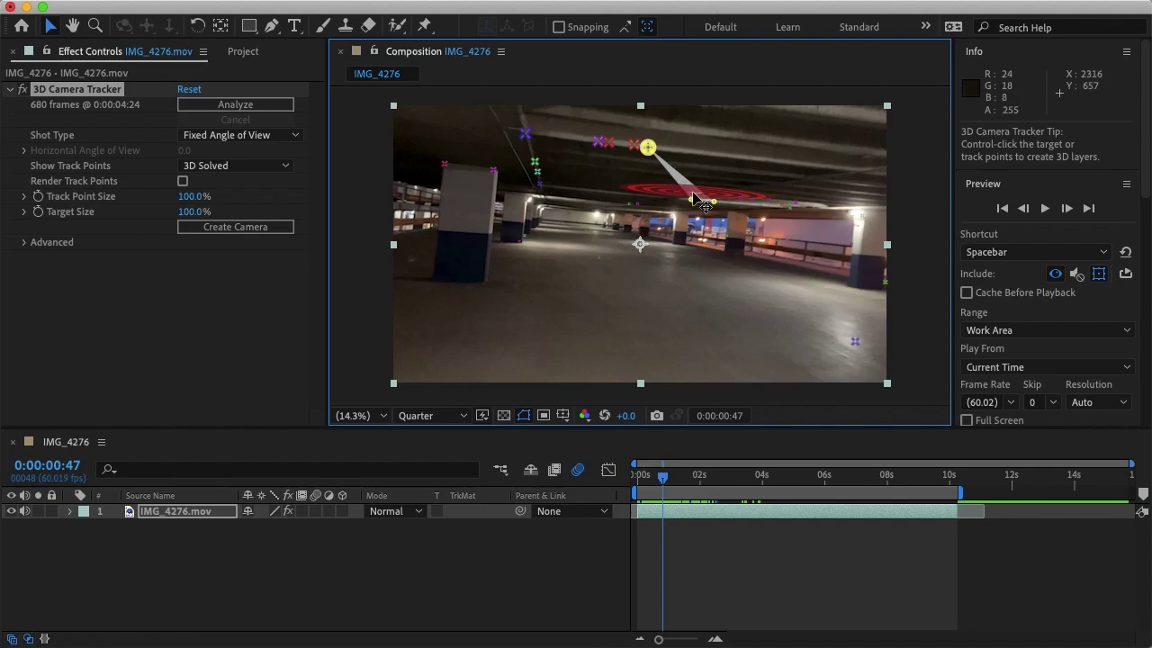
pyautogui.rightClick(690, 189)
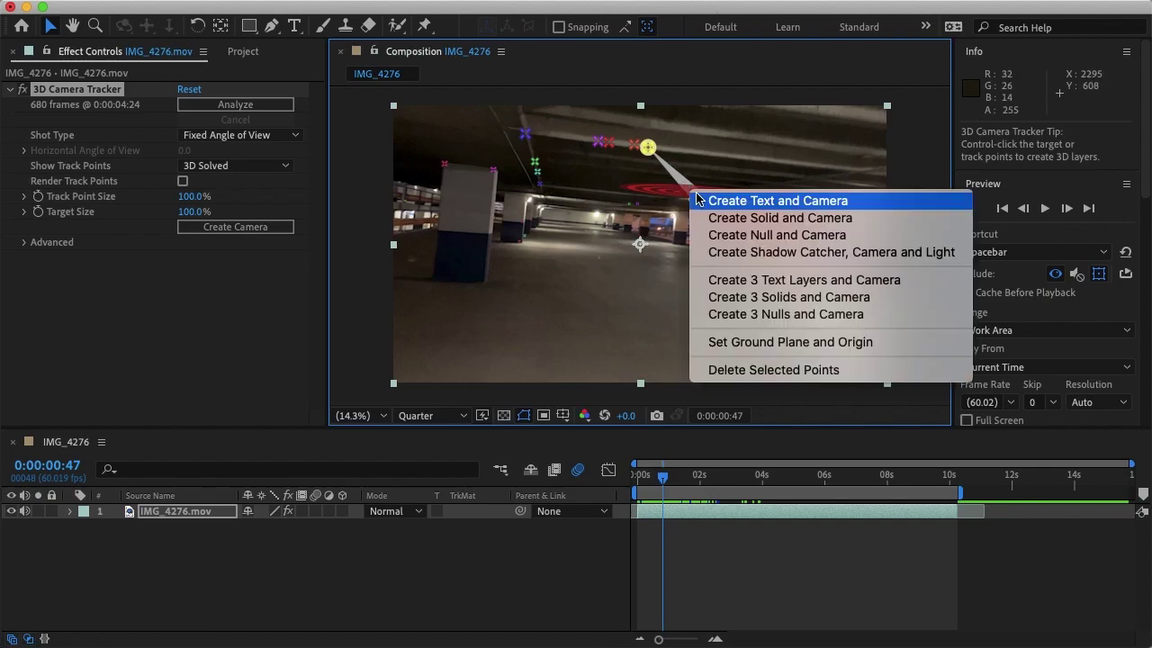
pyautogui.click(699, 201)
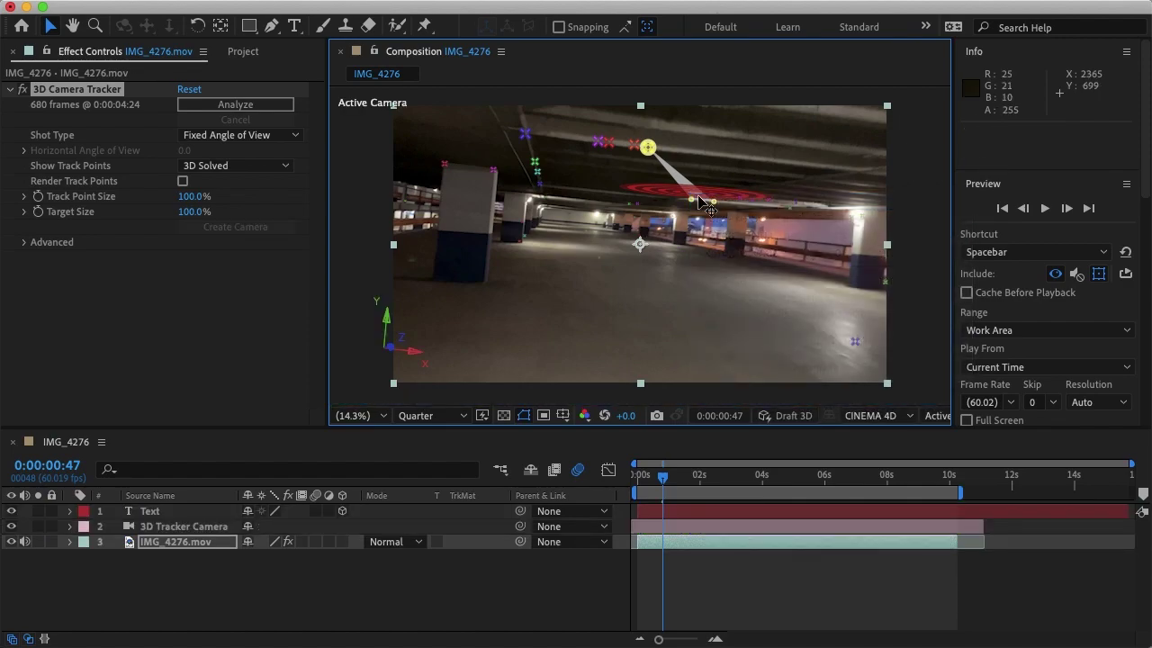
pyautogui.click(176, 513)
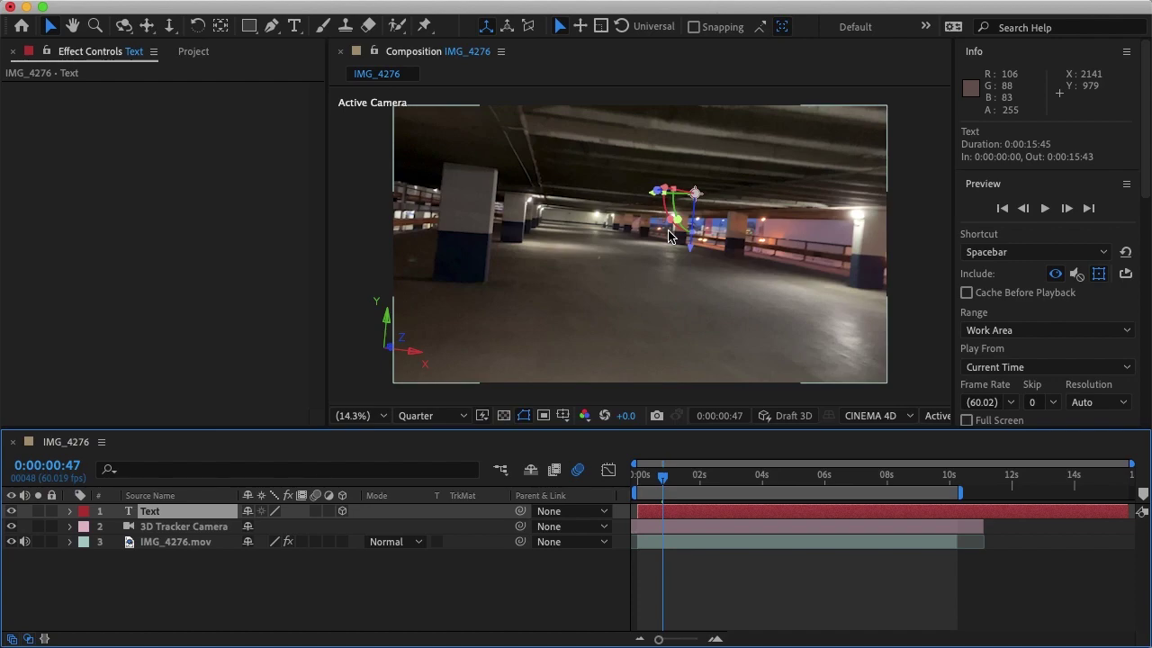
# - Shrink the Text layer's font size to 25 px in the Character panel
pyautogui.scroll(-5, 1140, 153)
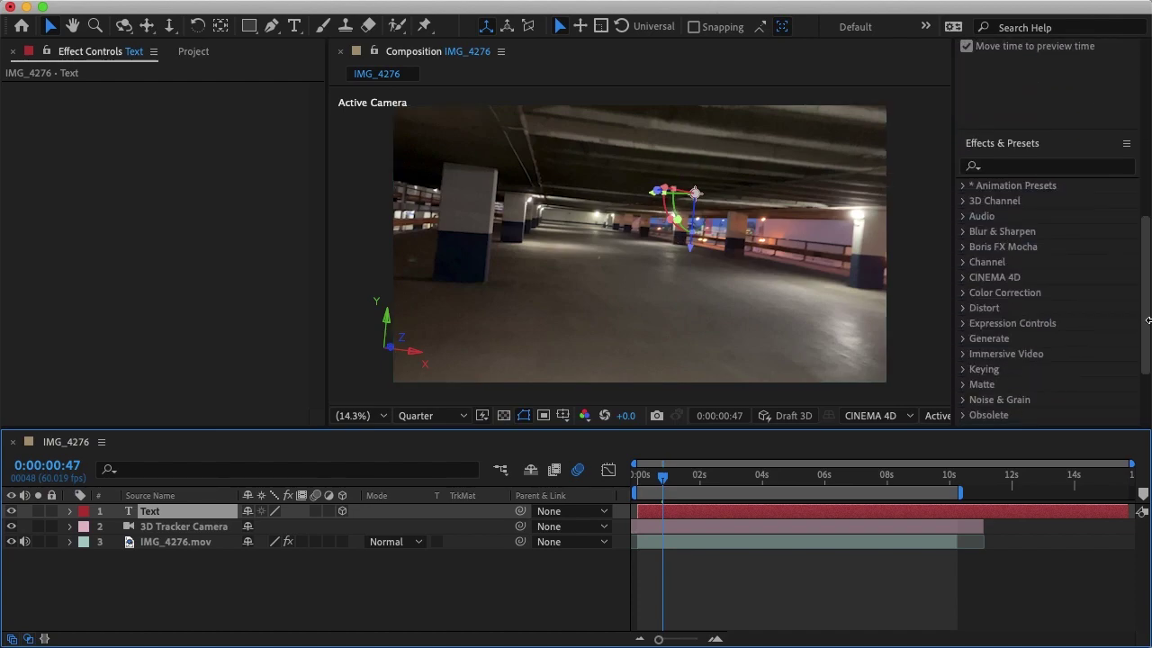
pyautogui.scroll(4, 1140, 153)
pyautogui.hotkey('ctrl', 't')
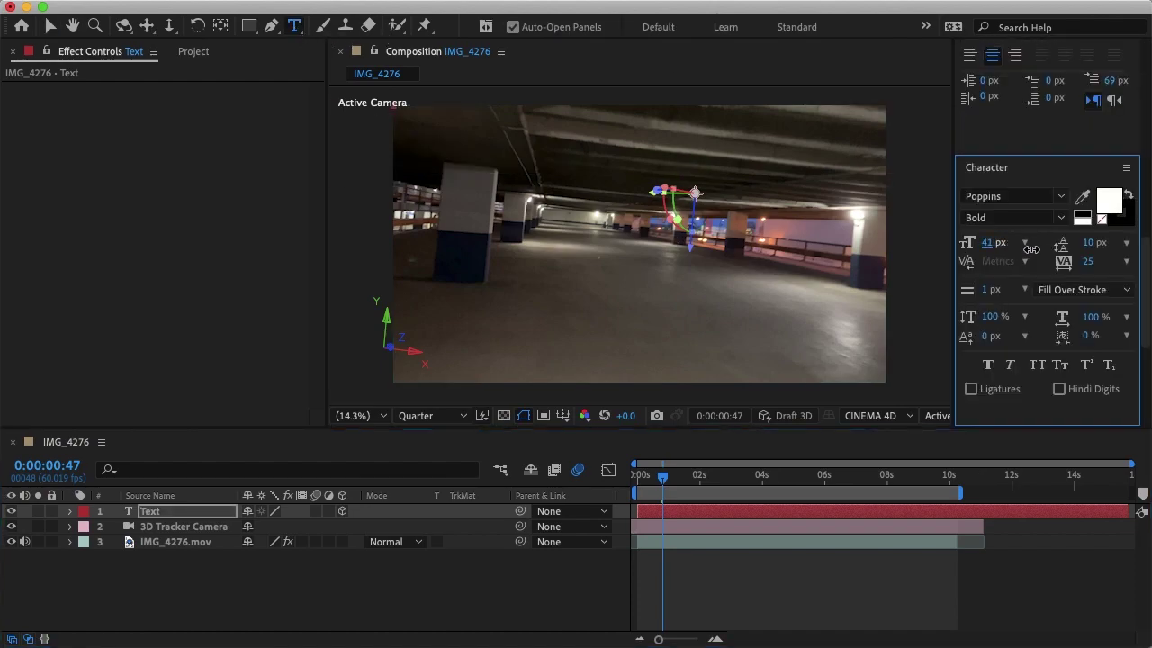
pyautogui.moveTo(1032, 249); pyautogui.dragTo(1001, 241)
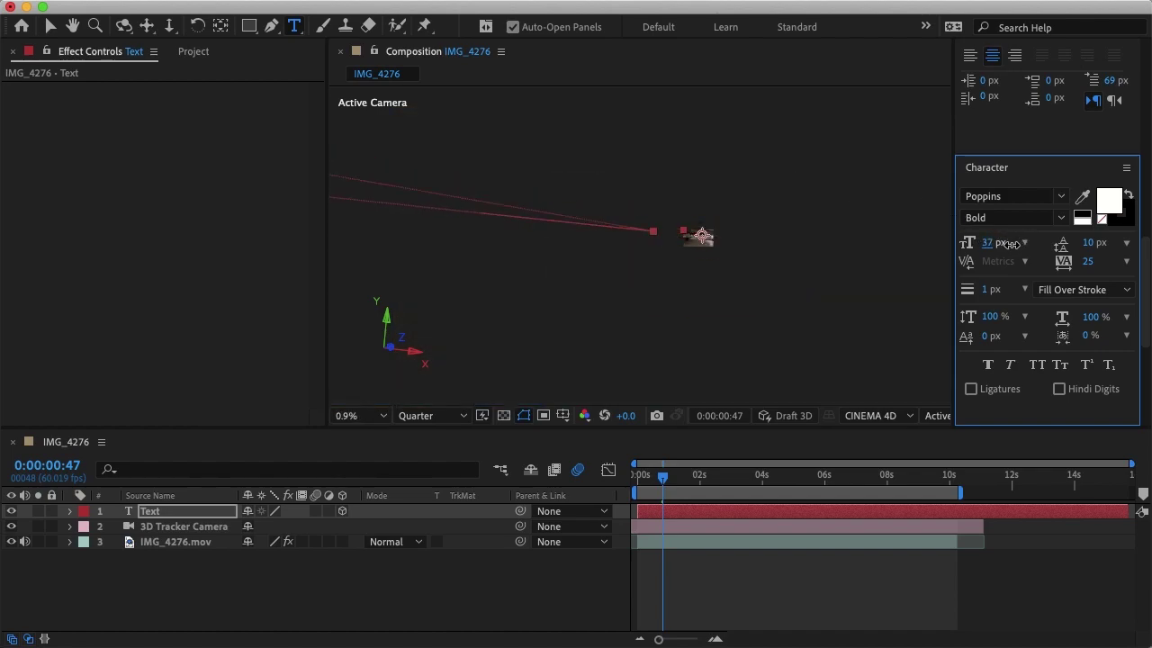
pyautogui.click(50, 26)
# - Rotate the text layer so it stands upright in the garage
pyautogui.scroll(5, 689, 225)
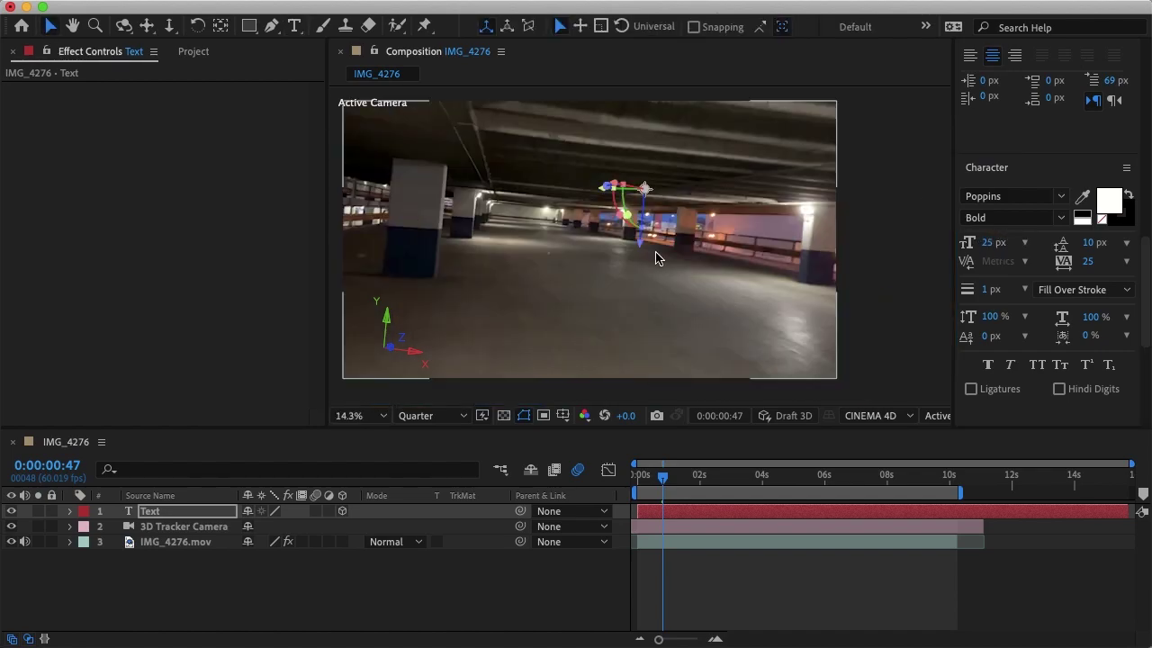
pyautogui.moveTo(648, 211); pyautogui.dragTo(665, 184)
pyautogui.scroll(-8, 719, 163)
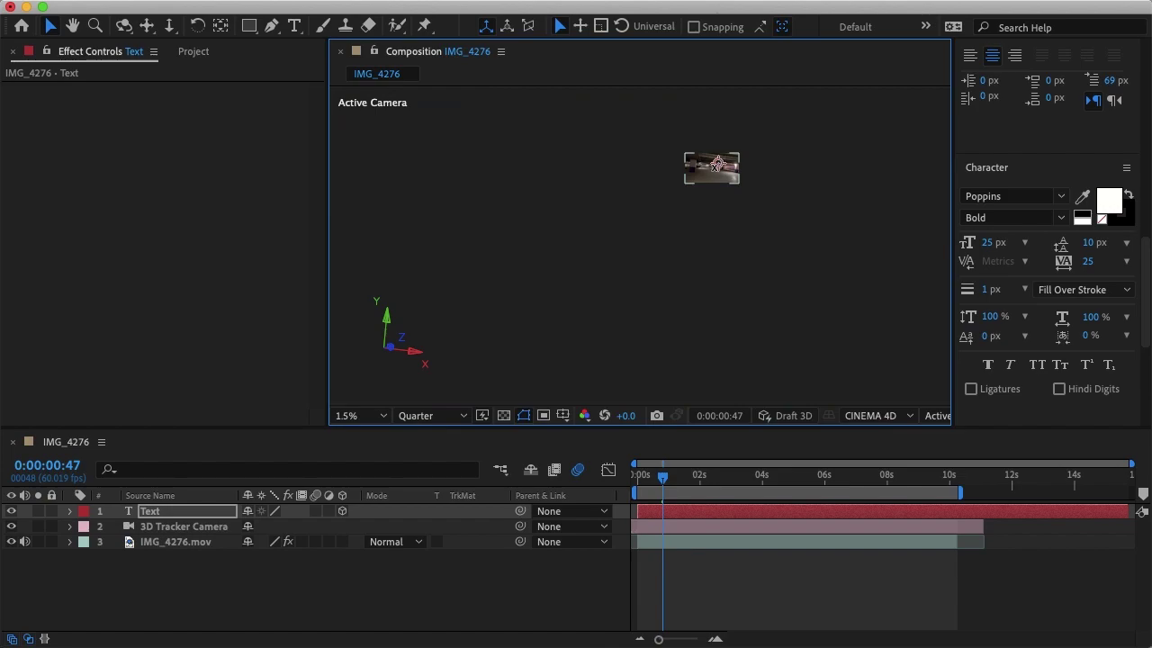
pyautogui.scroll(8, 717, 165)
pyautogui.moveTo(729, 180); pyautogui.dragTo(740, 184)
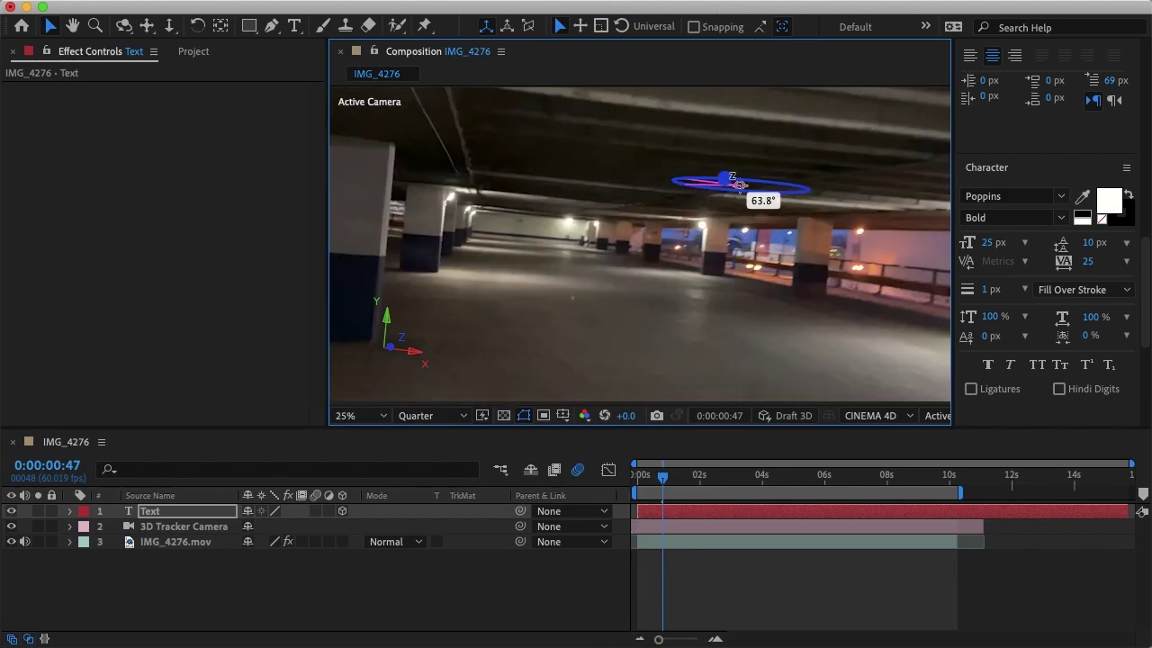
pyautogui.scroll(-8, 843, 177)
pyautogui.scroll(2, 884, 192)
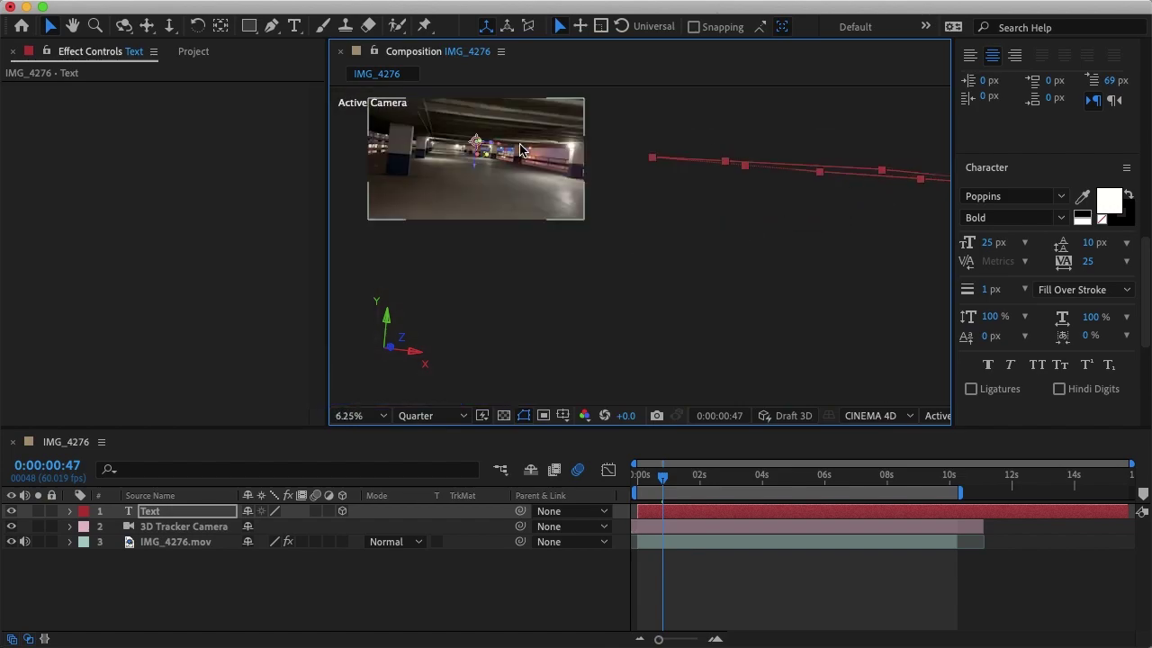
pyautogui.click(504, 153)
# - Shrink the text to 6 px and slide it into place between the pillars, facing the camera
pyautogui.moveTo(988, 243); pyautogui.dragTo(970, 243)
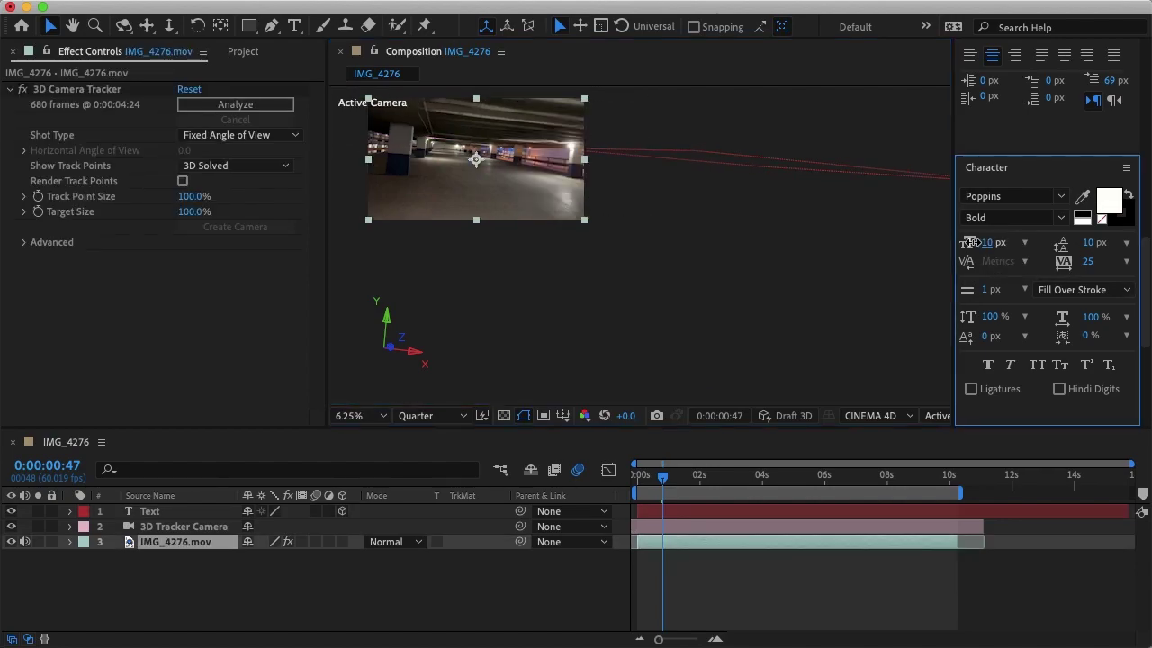
pyautogui.scroll(-1, 710, 148)
pyautogui.scroll(1, 728, 216)
pyautogui.click(150, 510)
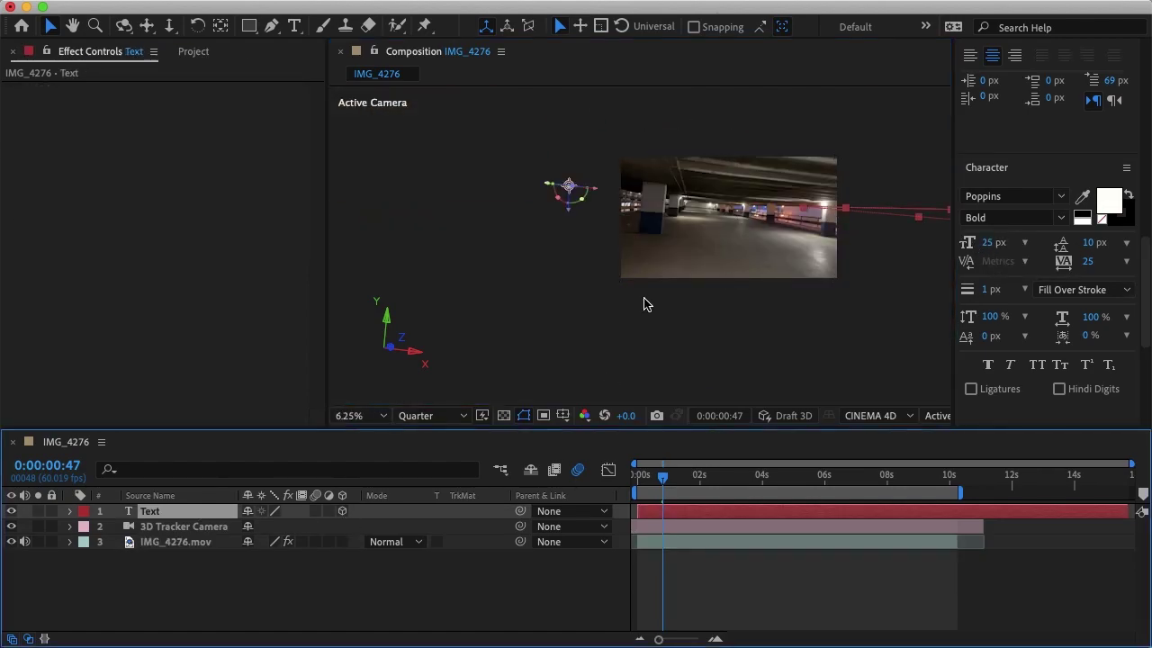
pyautogui.moveTo(547, 189); pyautogui.dragTo(184, 169)
pyautogui.moveTo(352, 166); pyautogui.dragTo(351, 166)
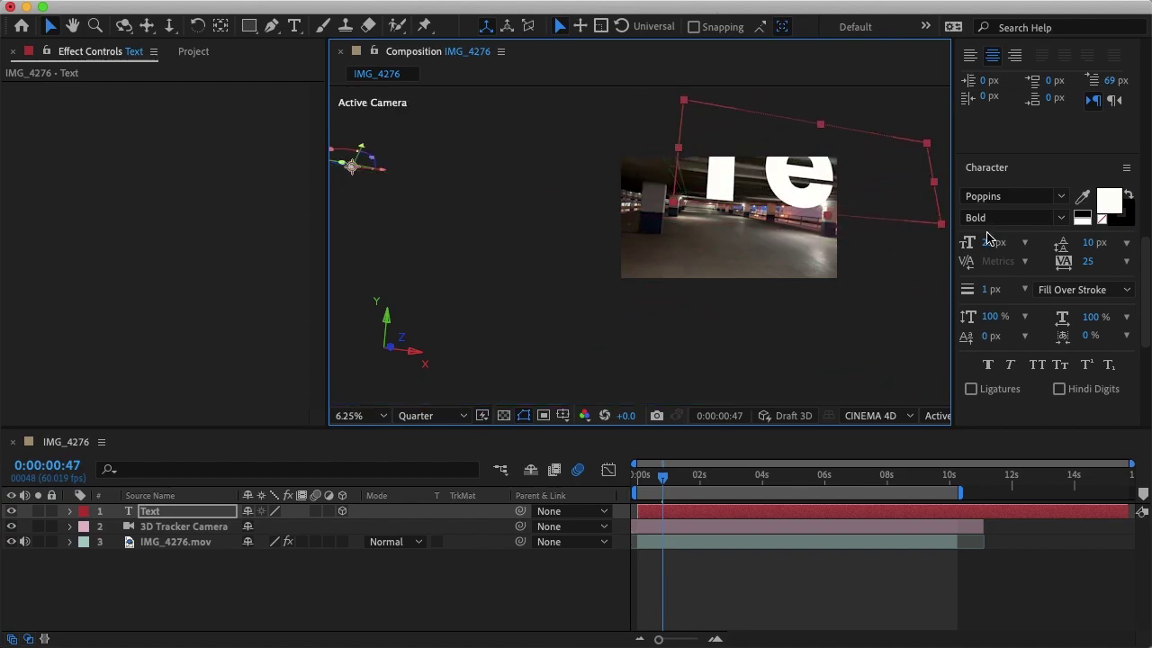
pyautogui.moveTo(988, 242); pyautogui.dragTo(968, 250)
pyautogui.moveTo(352, 167); pyautogui.dragTo(301, 260)
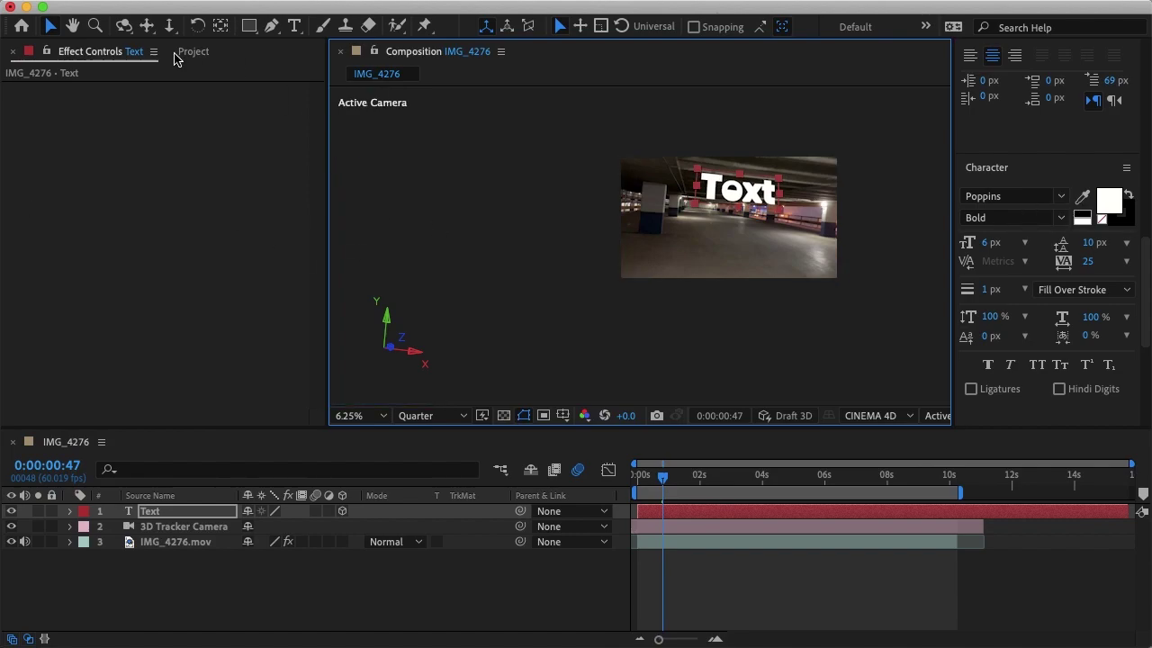
pyautogui.click(293, 26)
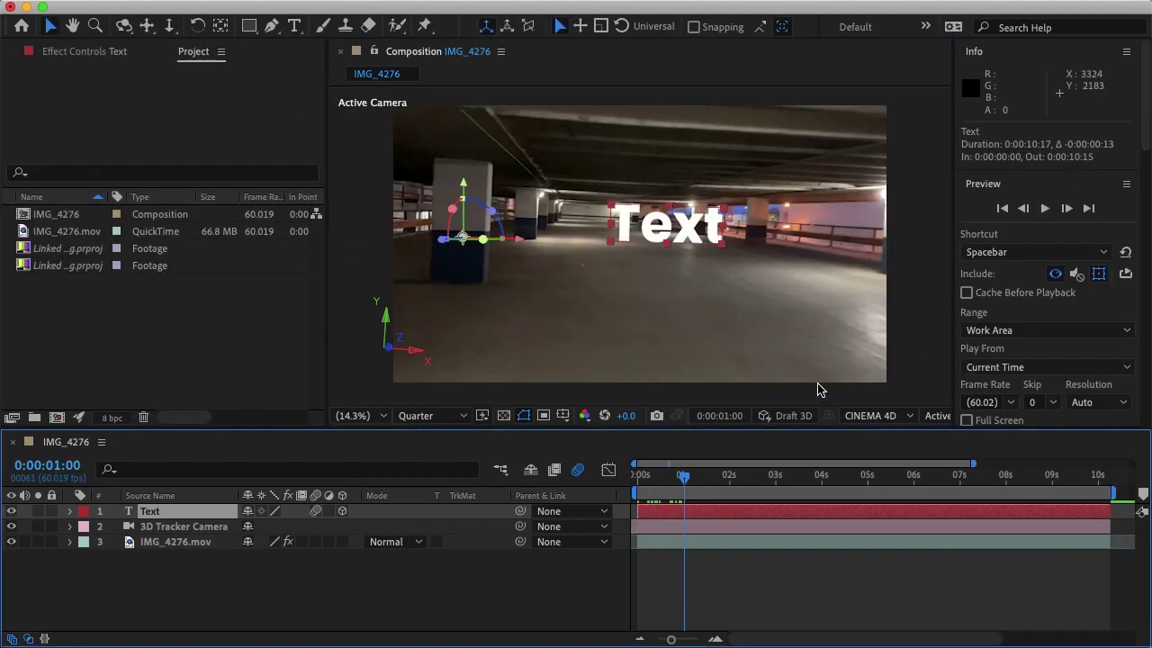
# - Replace the word Text with 'HOW TO'
pyautogui.click(293, 25)
pyautogui.doubleClick(666, 223)
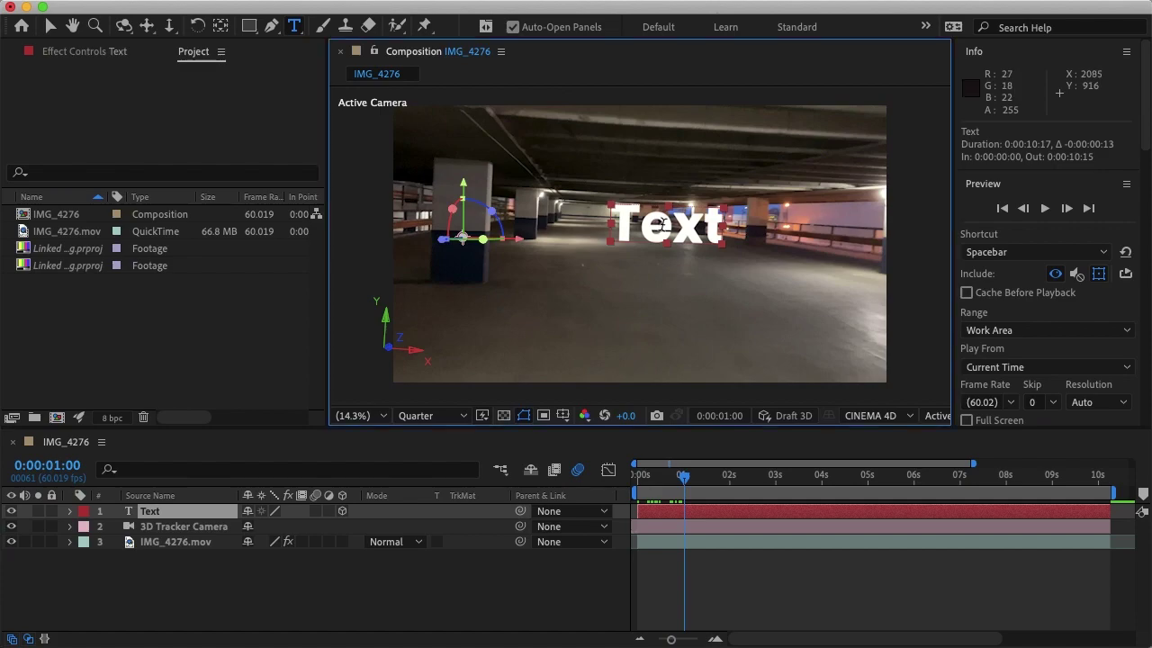
pyautogui.write('HOW TO')
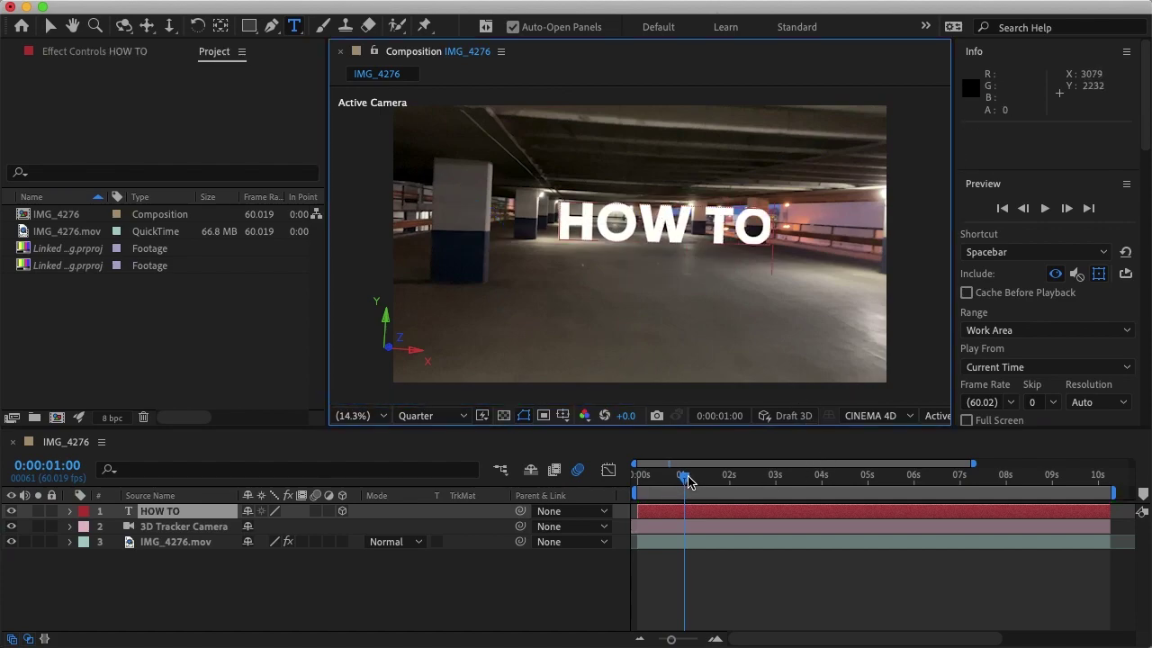
# - Step through the early frames and trim the HOW TO layer to start at 0:00:00:10
pyautogui.moveTo(689, 482); pyautogui.dragTo(647, 491)
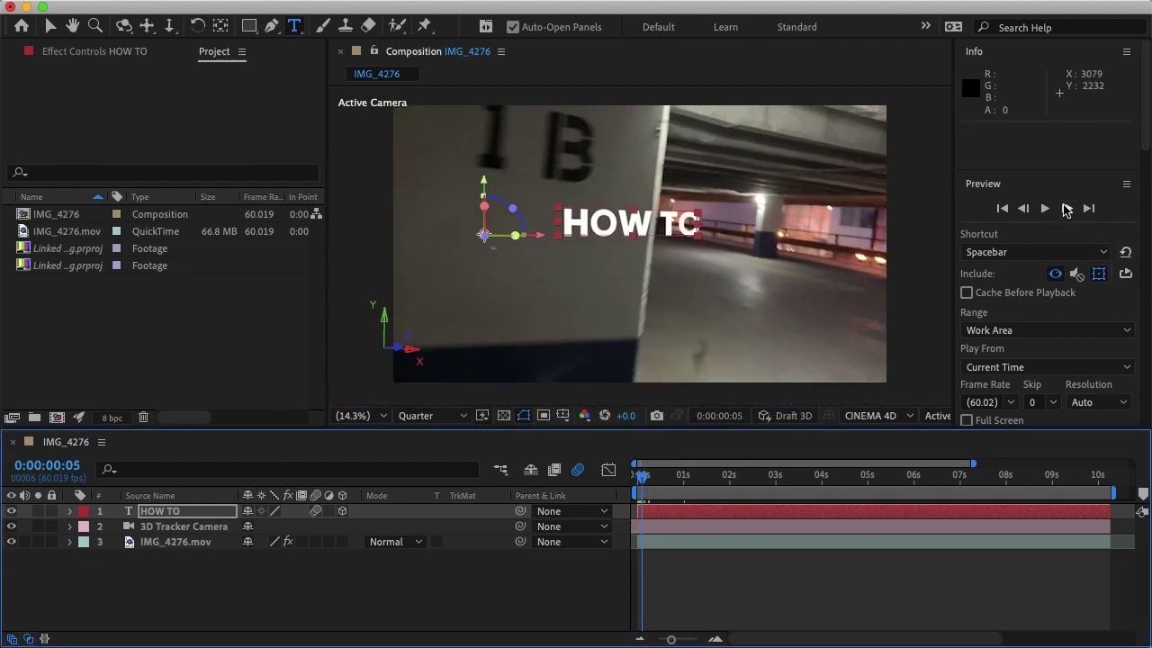
pyautogui.click(1066, 209)
pyautogui.click(1066, 209)
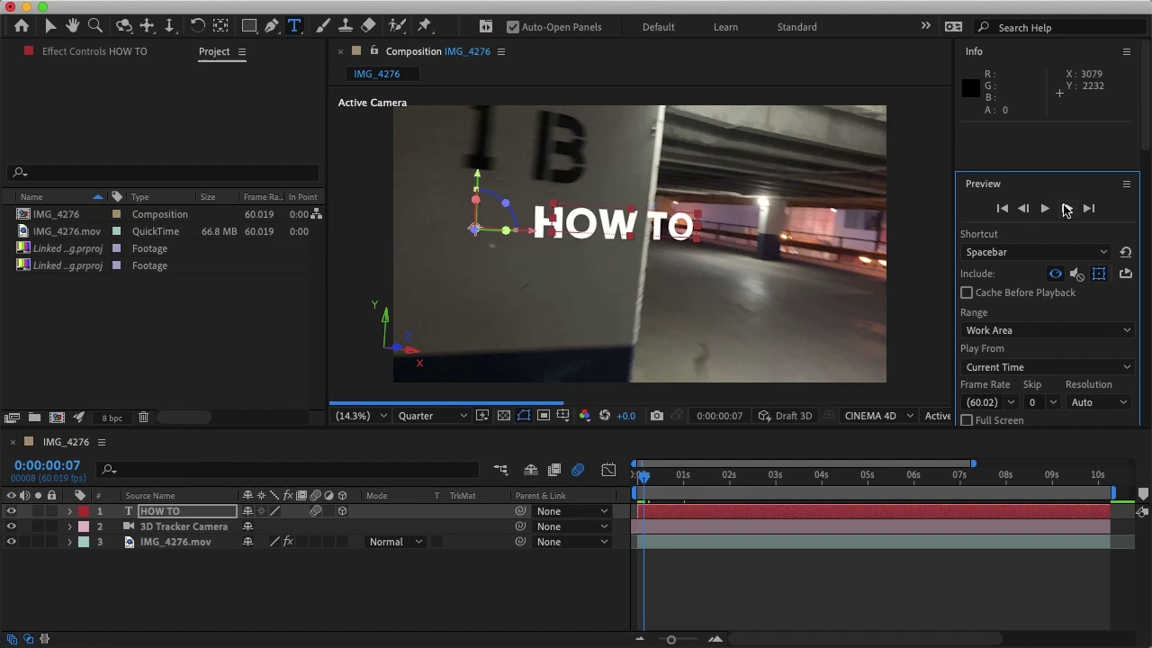
pyautogui.click(1065, 208)
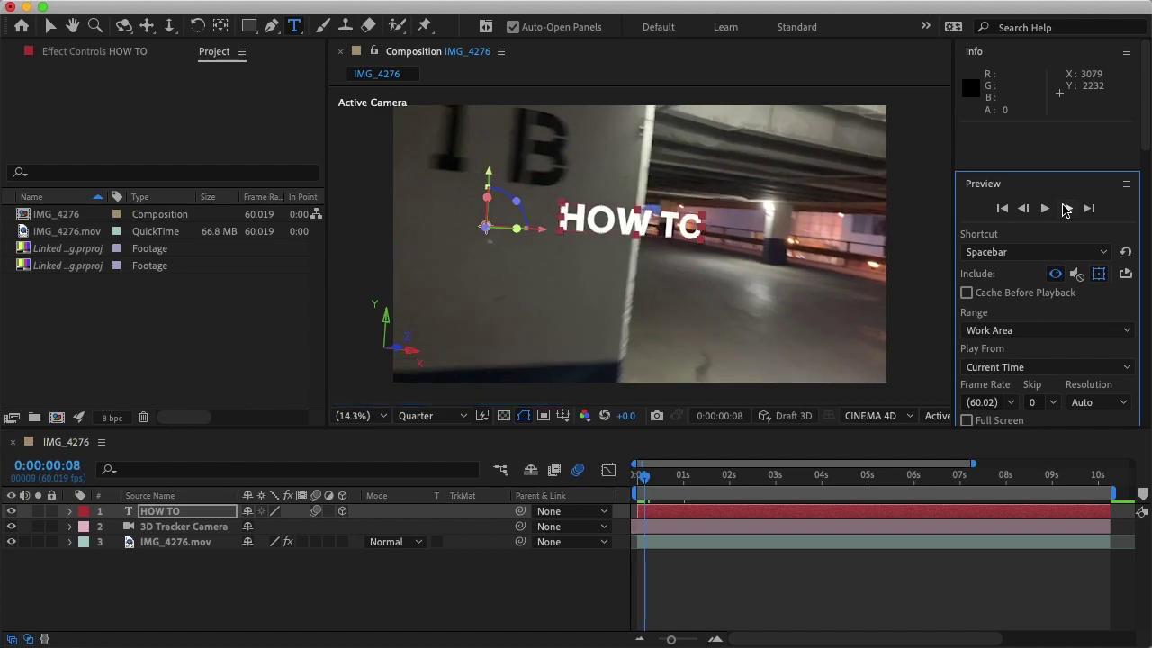
pyautogui.click(1025, 209)
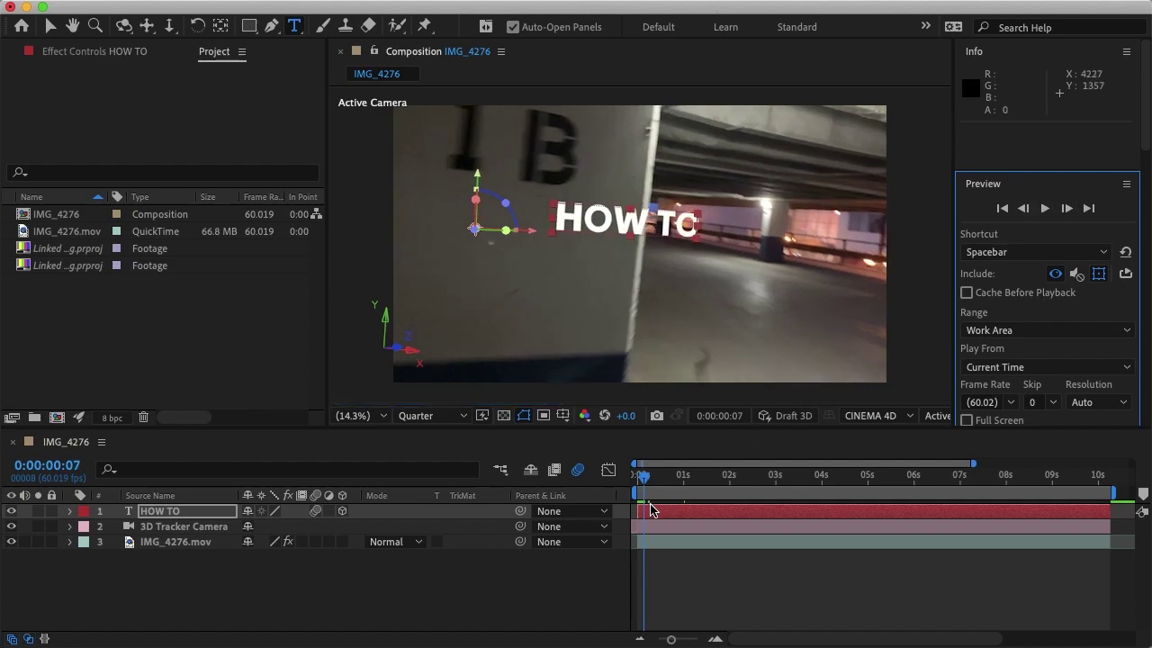
pyautogui.click(639, 512)
pyautogui.moveTo(640, 511); pyautogui.dragTo(644, 478)
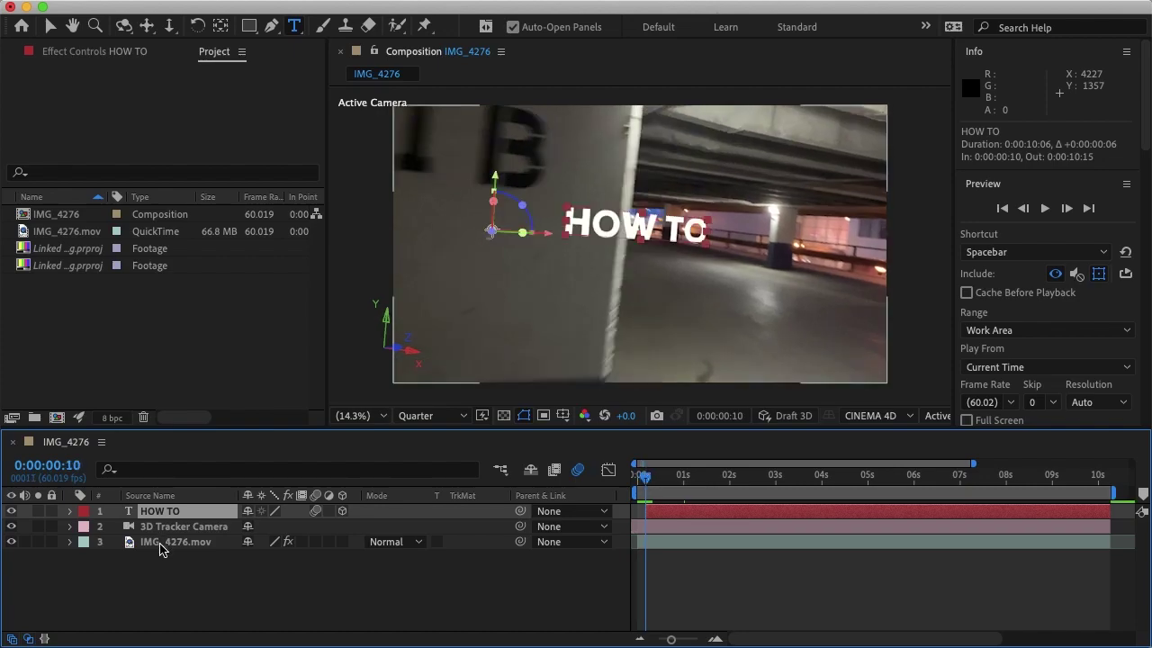
# - Duplicate IMG_4276.mov and move the copy above the HOW TO layer
pyautogui.click(161, 544)
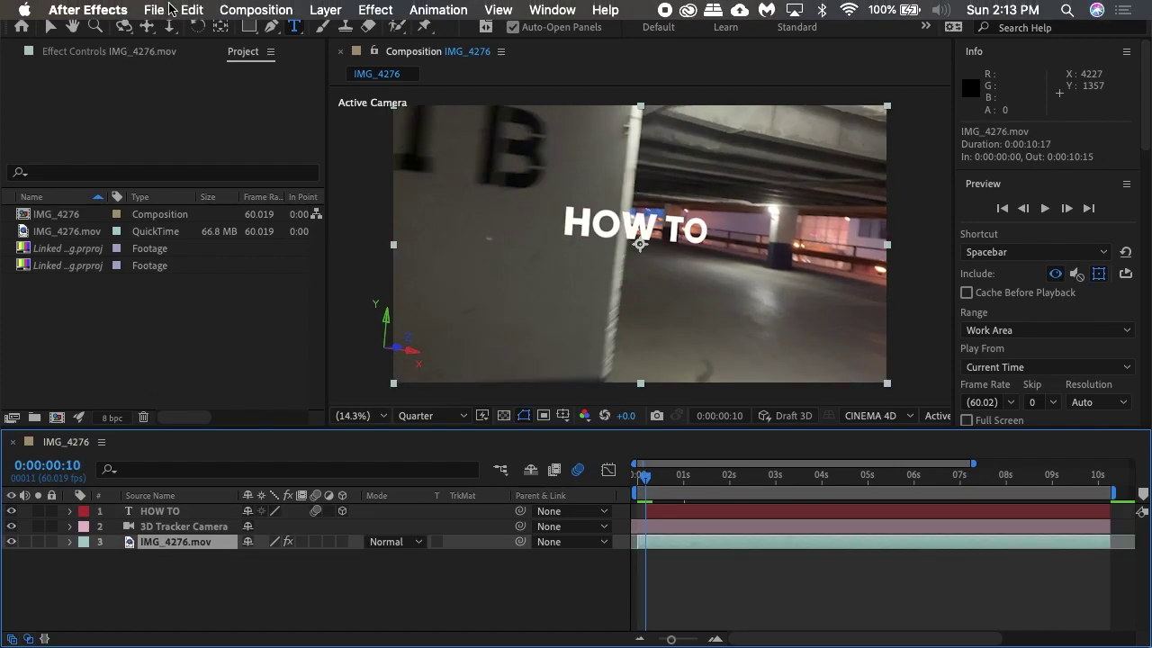
pyautogui.click(192, 9)
pyautogui.click(285, 227)
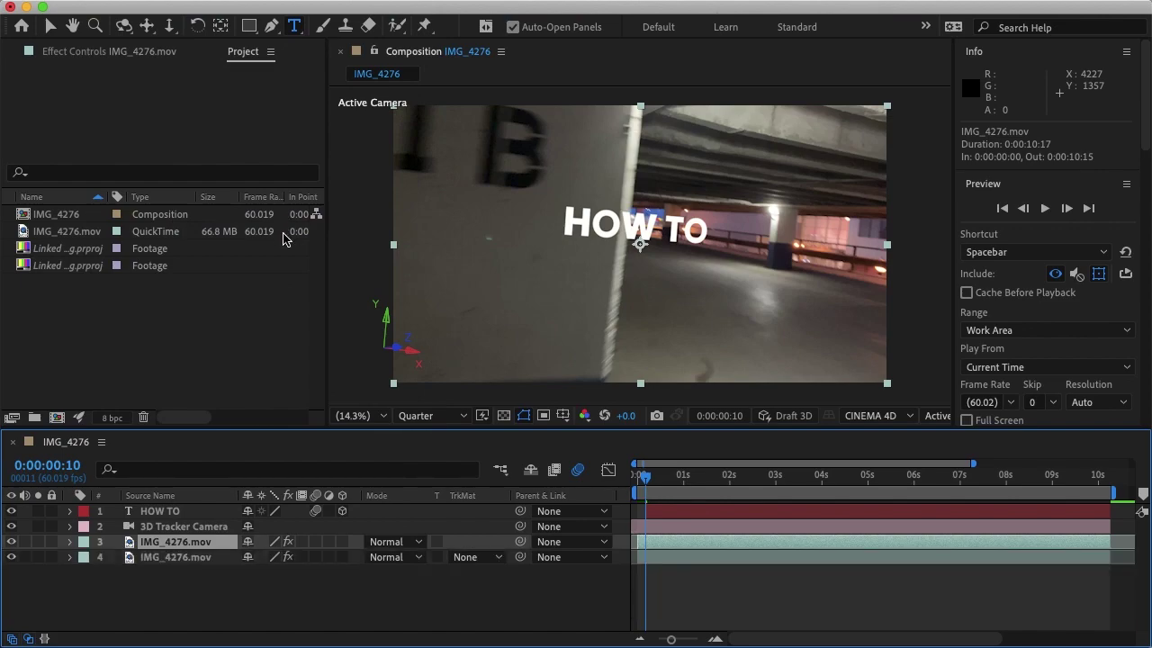
pyautogui.moveTo(177, 549); pyautogui.dragTo(176, 511)
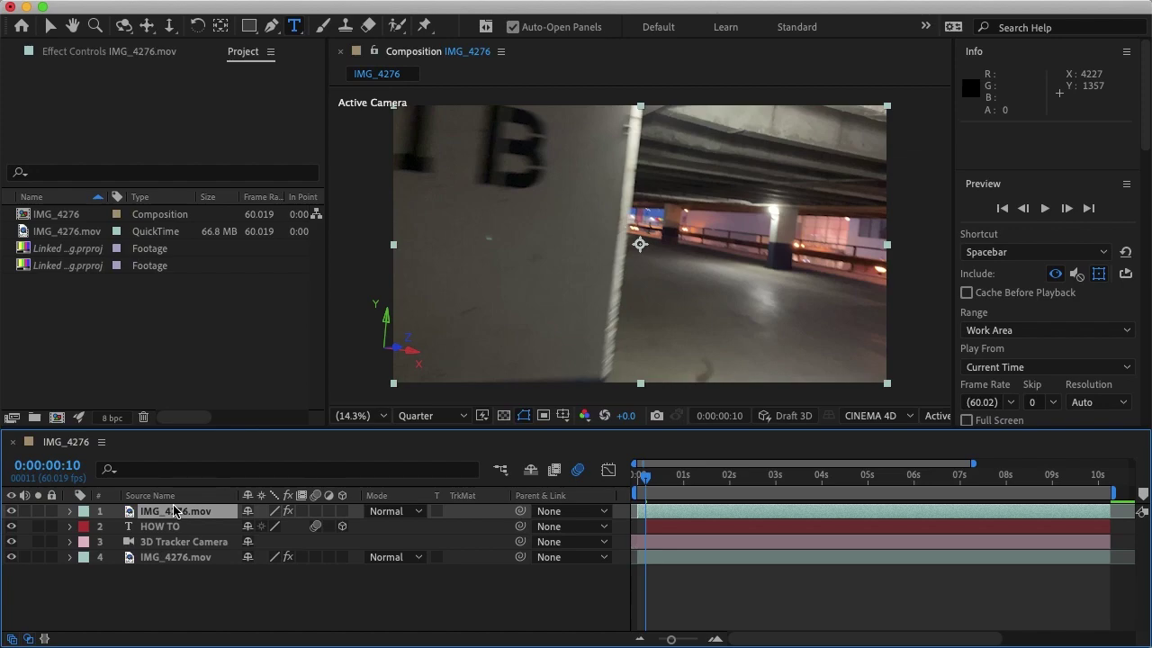
# - Draw a four-point Pen mask around the left pillar on the top footage copy
pyautogui.click(276, 30)
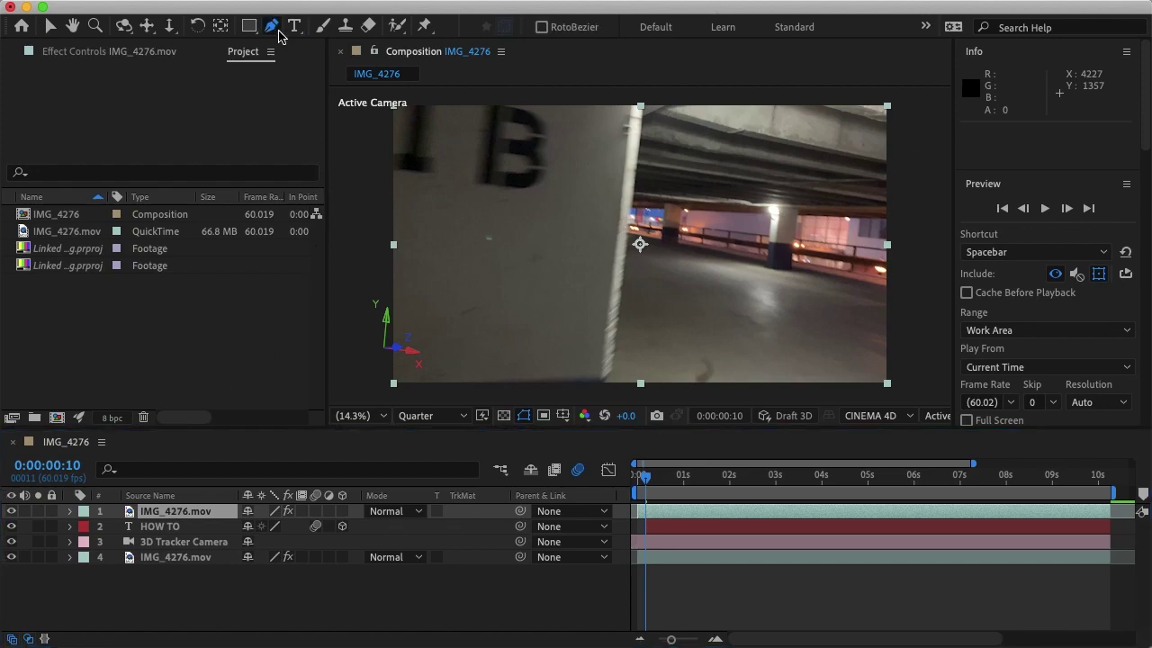
pyautogui.click(645, 102)
pyautogui.click(612, 386)
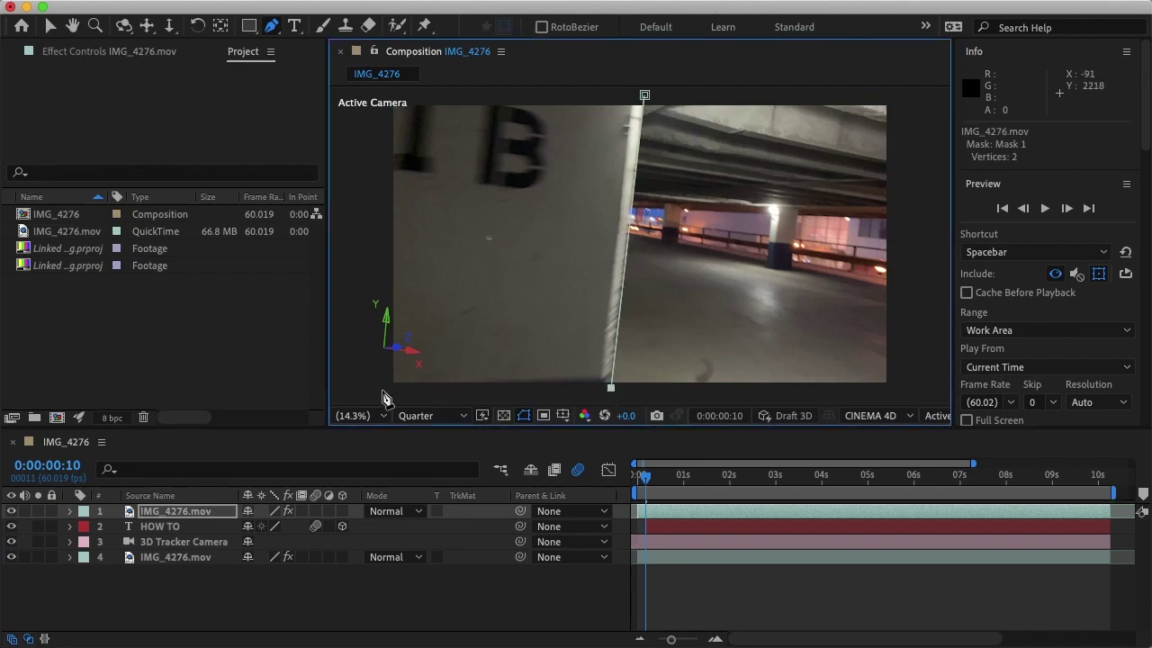
pyautogui.click(382, 389)
pyautogui.click(378, 103)
pyautogui.doubleClick(644, 102)
# - Return to the Selection tool and reveal the top footage layer's Masks group
pyautogui.press('v')
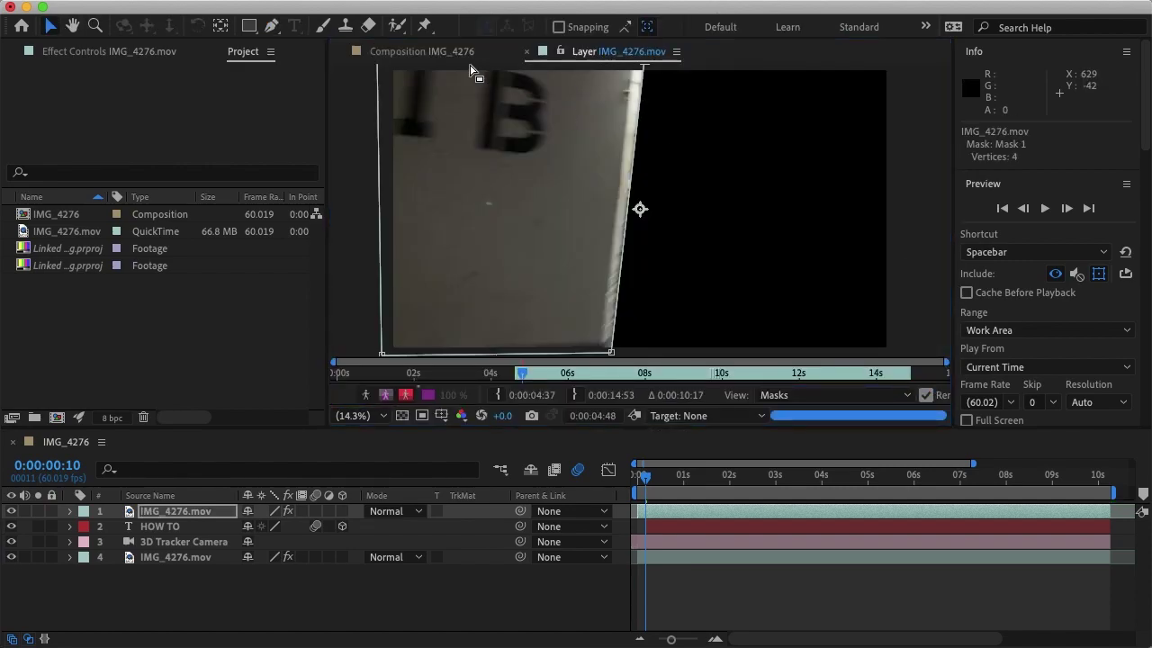
pyautogui.click(526, 51)
pyautogui.click(70, 512)
pyautogui.click(85, 527)
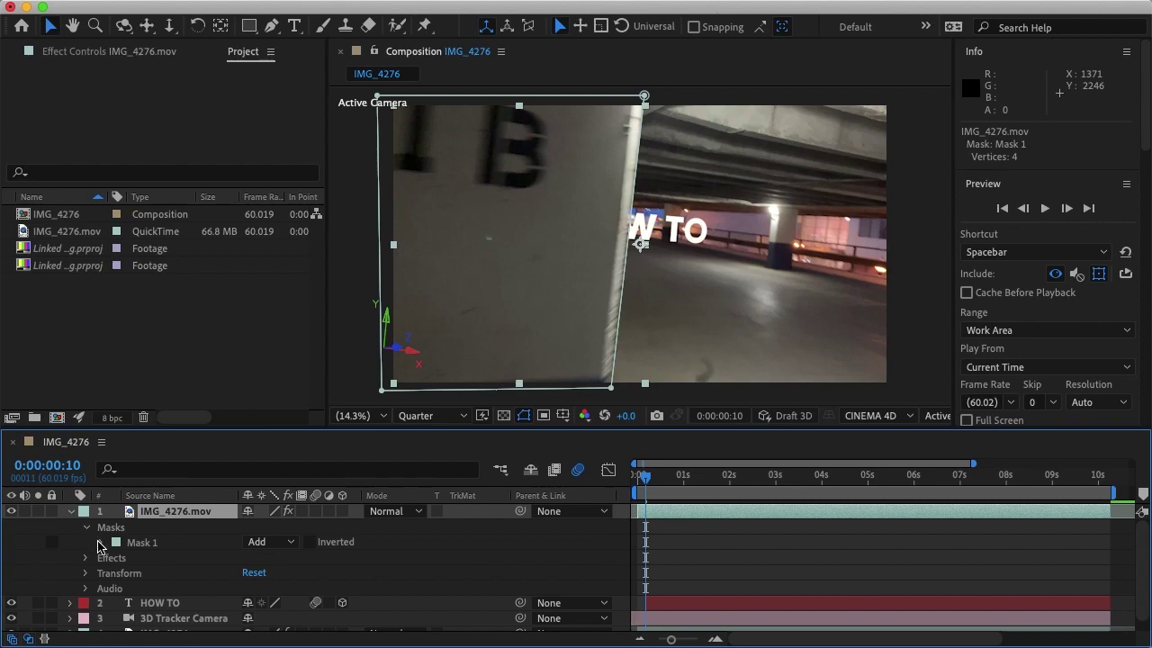
# - Keyframe Mask 1's path at frame 10, then align its right corners to the pillar three frames later
pyautogui.click(101, 543)
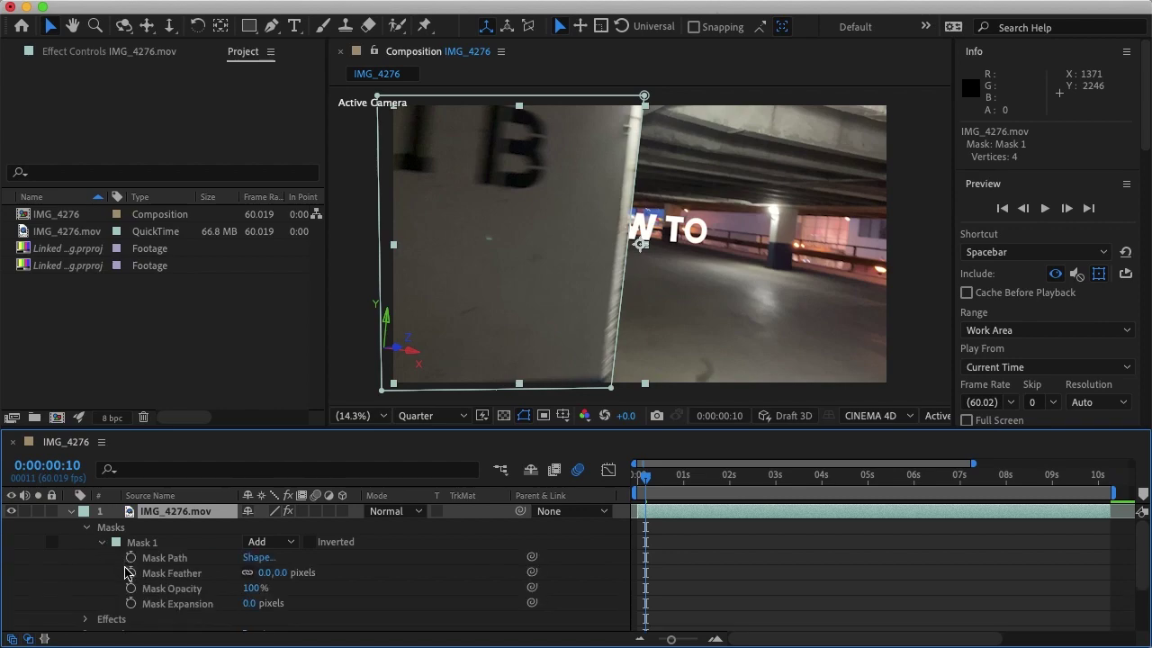
pyautogui.click(131, 558)
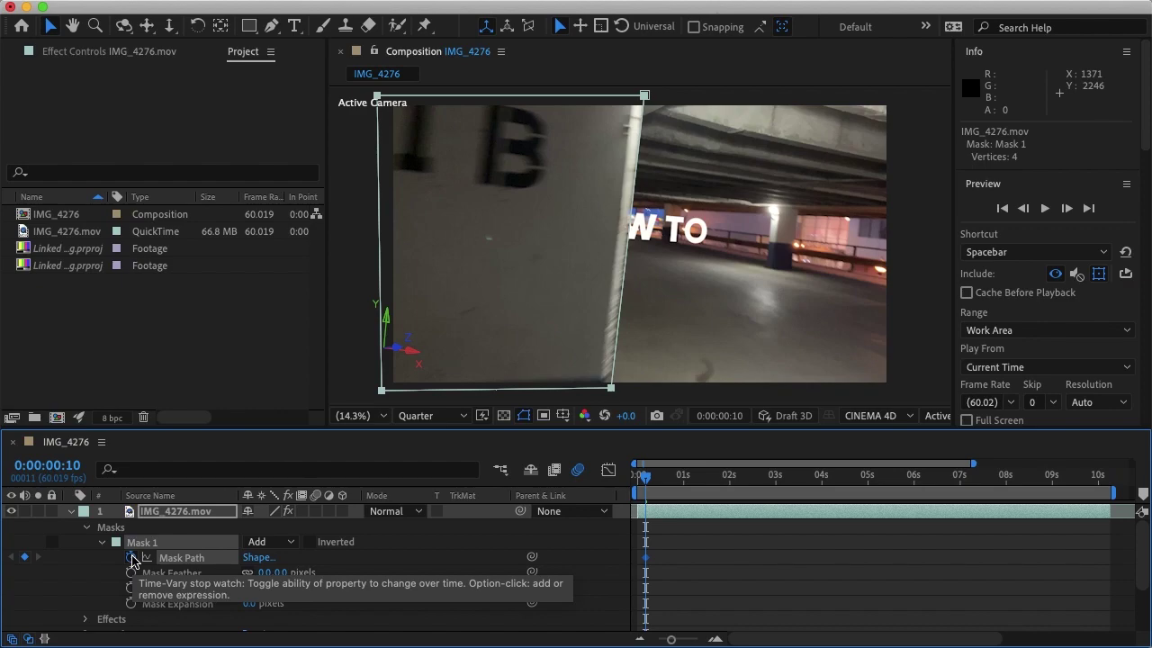
pyautogui.press('pagedown')
pyautogui.press('pagedown')
pyautogui.press('pagedown')
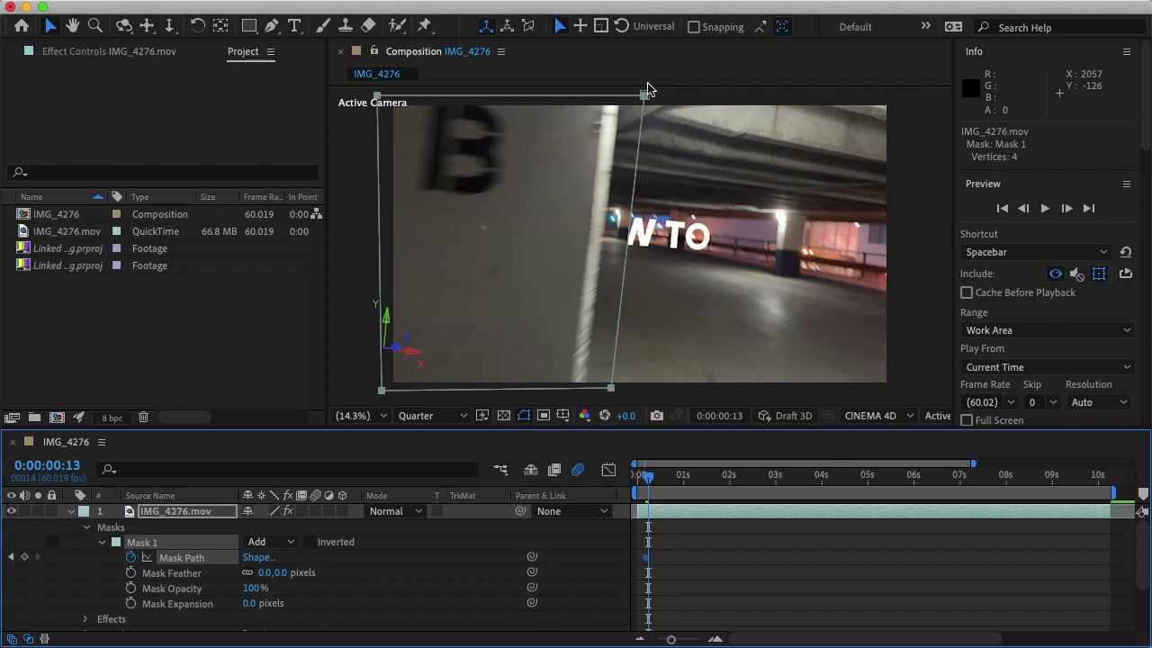
pyautogui.moveTo(646, 92); pyautogui.dragTo(621, 96)
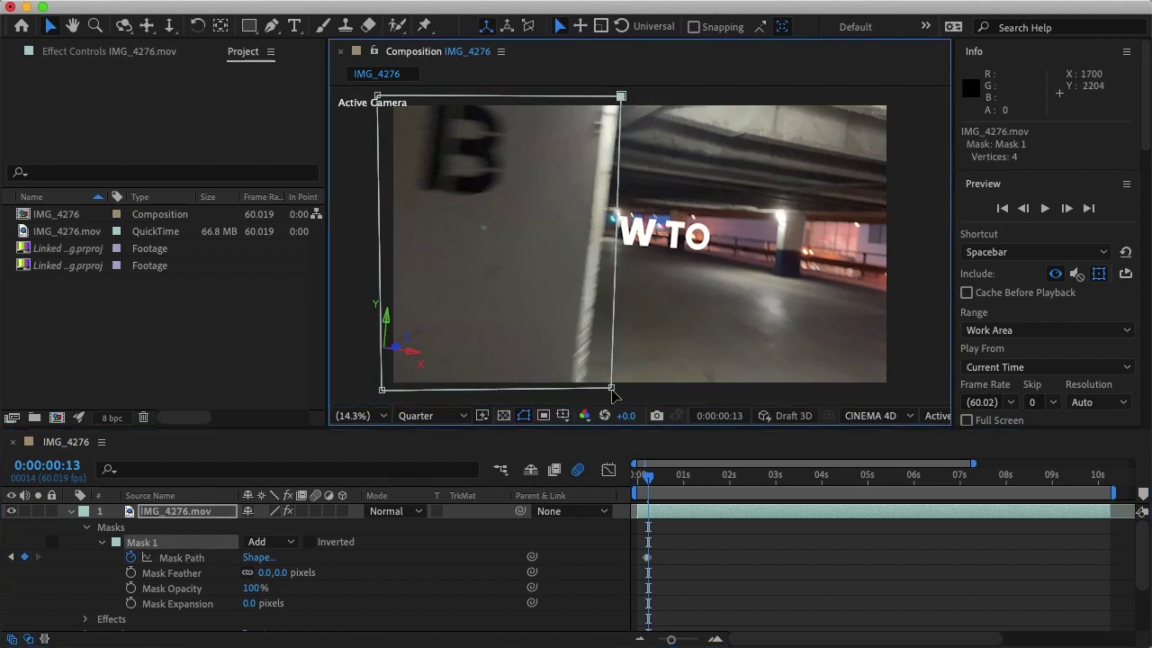
pyautogui.moveTo(611, 390); pyautogui.dragTo(586, 389)
# - Realign the mask's right corners with the pillar over the next frames, then step back to review
pyautogui.press('pagedown')
pyautogui.press('pagedown')
pyautogui.moveTo(621, 97); pyautogui.dragTo(601, 99)
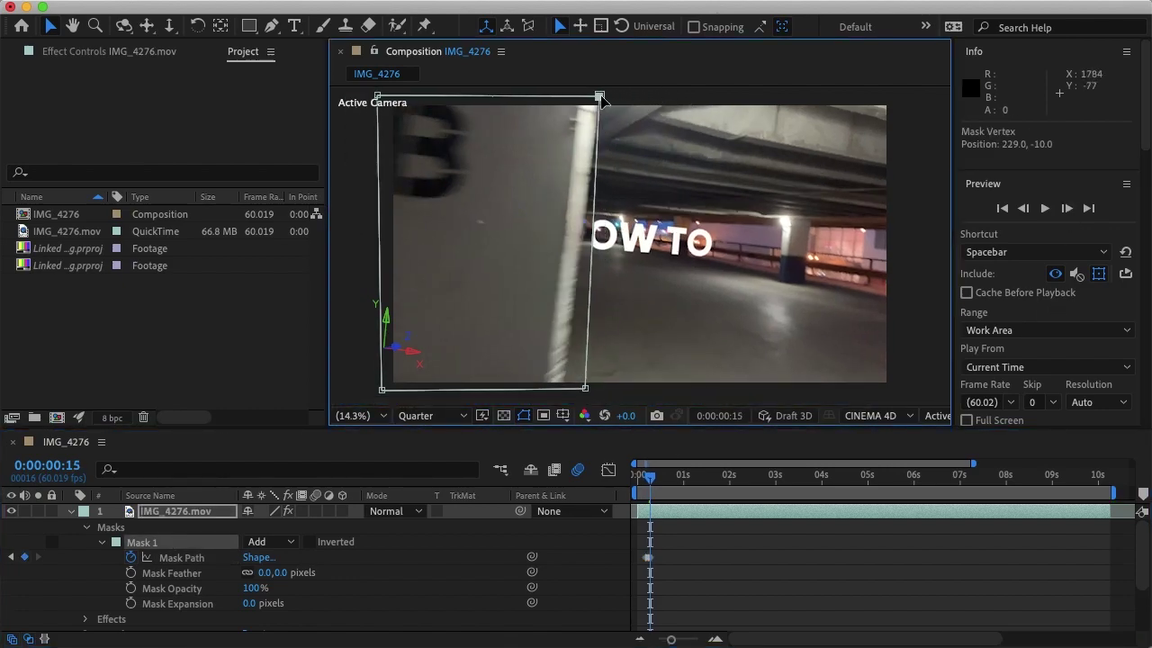
pyautogui.moveTo(585, 389); pyautogui.dragTo(563, 388)
pyautogui.press('pagedown')
pyautogui.press('pagedown')
pyautogui.moveTo(600, 96); pyautogui.dragTo(573, 98)
pyautogui.press('pagedown')
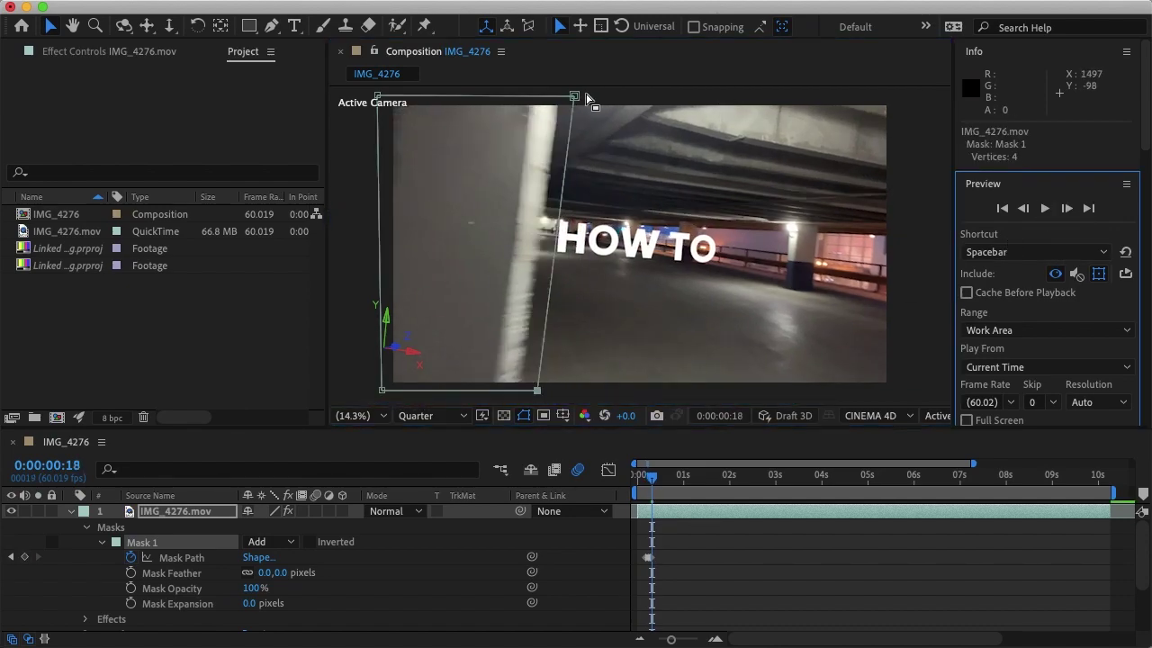
pyautogui.press('pageup')
pyautogui.press('pageup')
pyautogui.press('pageup')
pyautogui.press('pageup')
pyautogui.press('pageup')
pyautogui.press('pageup')
pyautogui.press('pageup')
pyautogui.press('pageup')
pyautogui.press('pageup')
pyautogui.press('pageup')
pyautogui.press('pageup')
pyautogui.press('pageup')
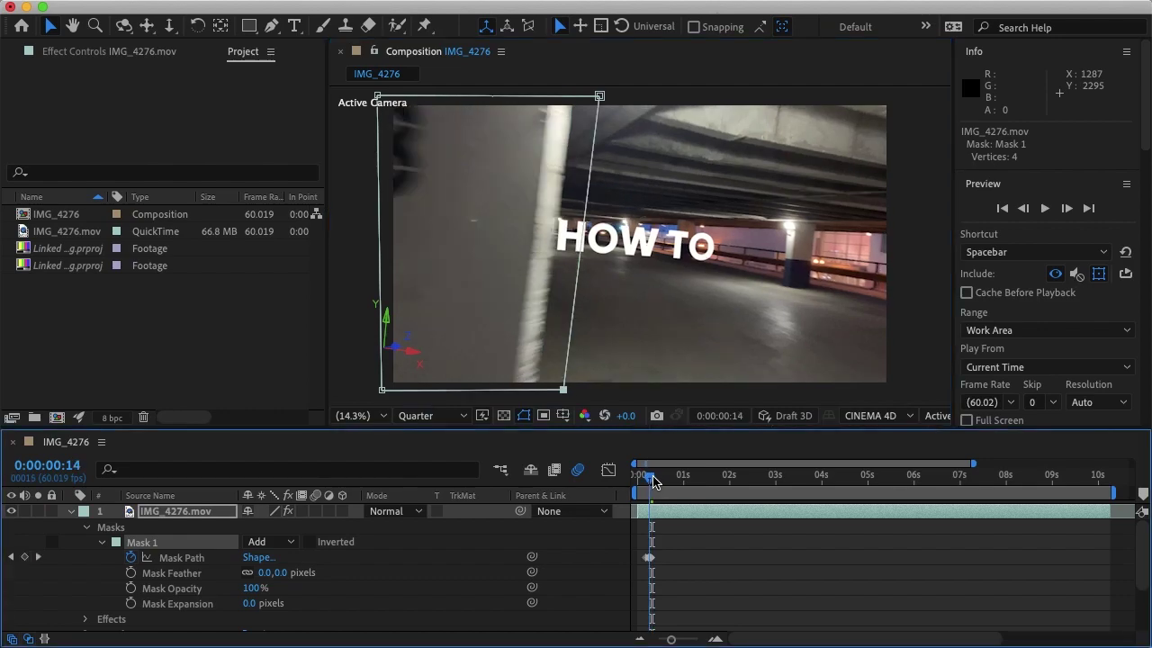
# - Step through frames to review the pillar mask, then return the playhead to frame 10
pyautogui.click(1067, 208)
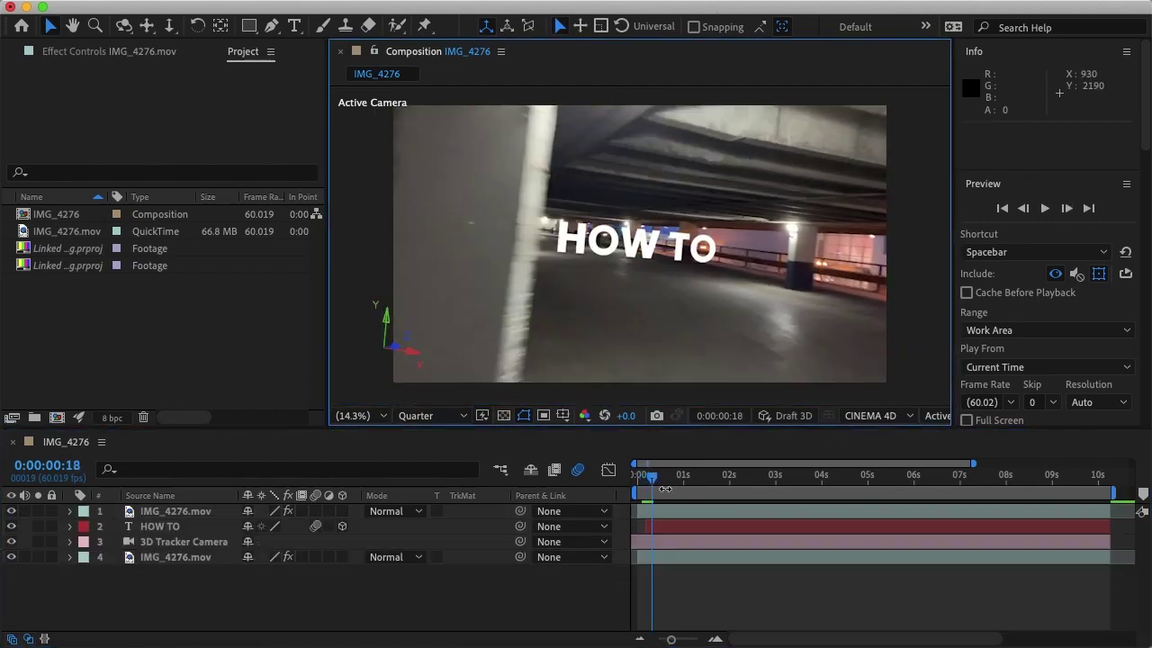
pyautogui.click(654, 477)
pyautogui.moveTo(654, 483); pyautogui.dragTo(645, 479)
# - Keyframe the HOW TO layer's Opacity at 0% on frame 10
pyautogui.click(655, 532)
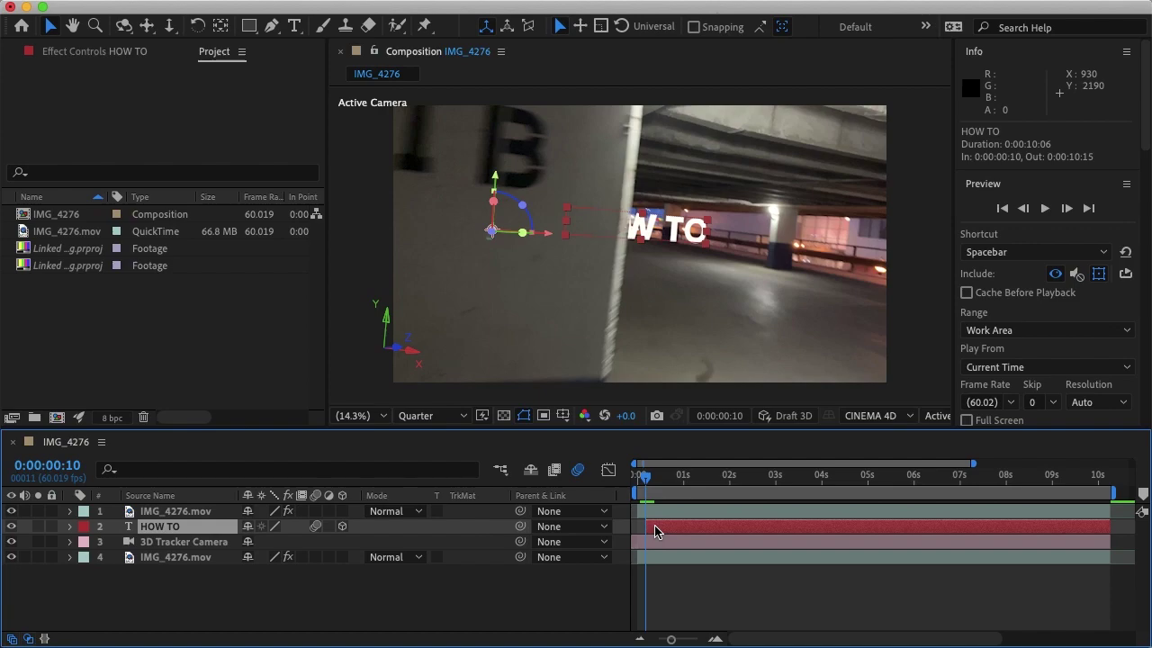
pyautogui.click(72, 530)
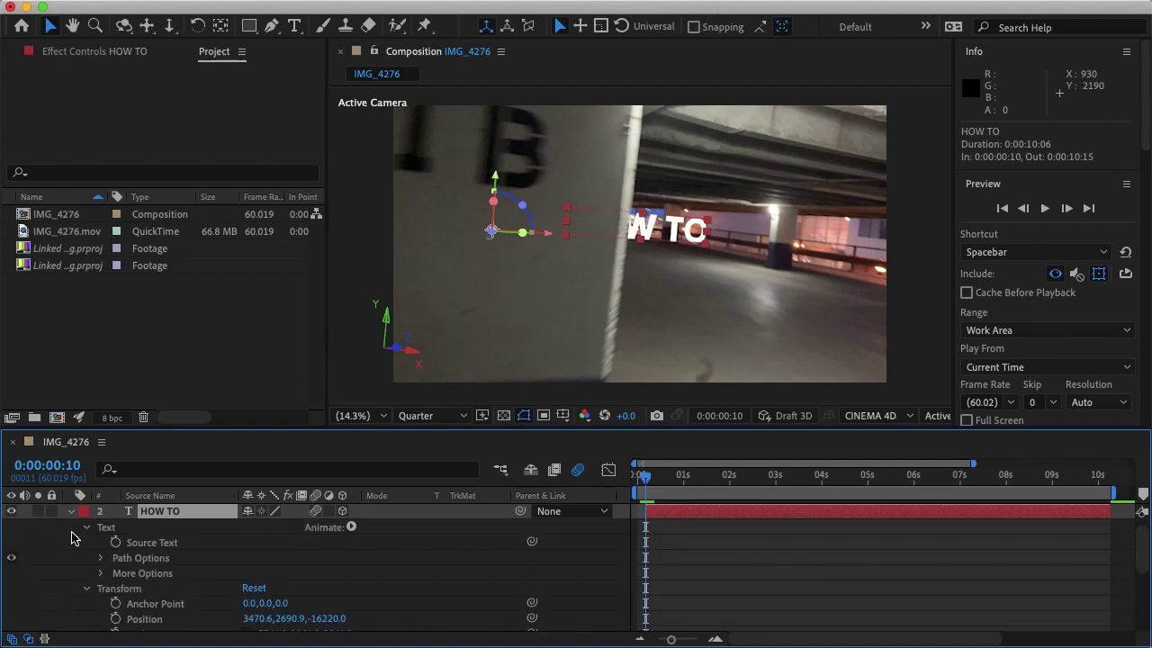
pyautogui.scroll(-6, 72, 540)
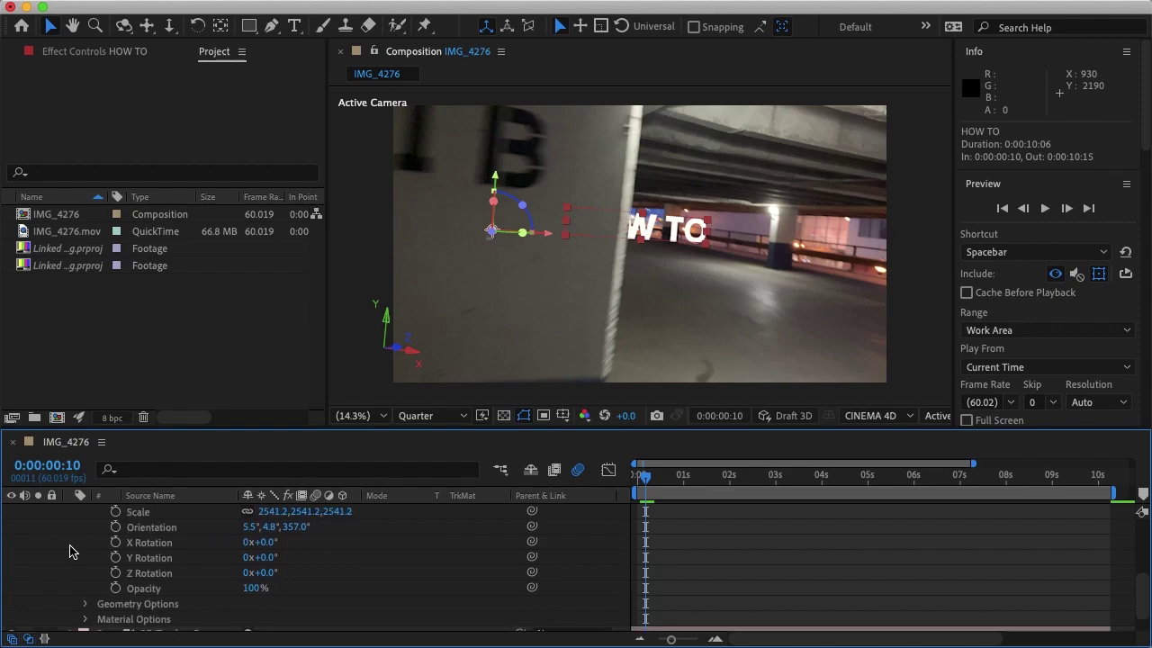
pyautogui.click(115, 588)
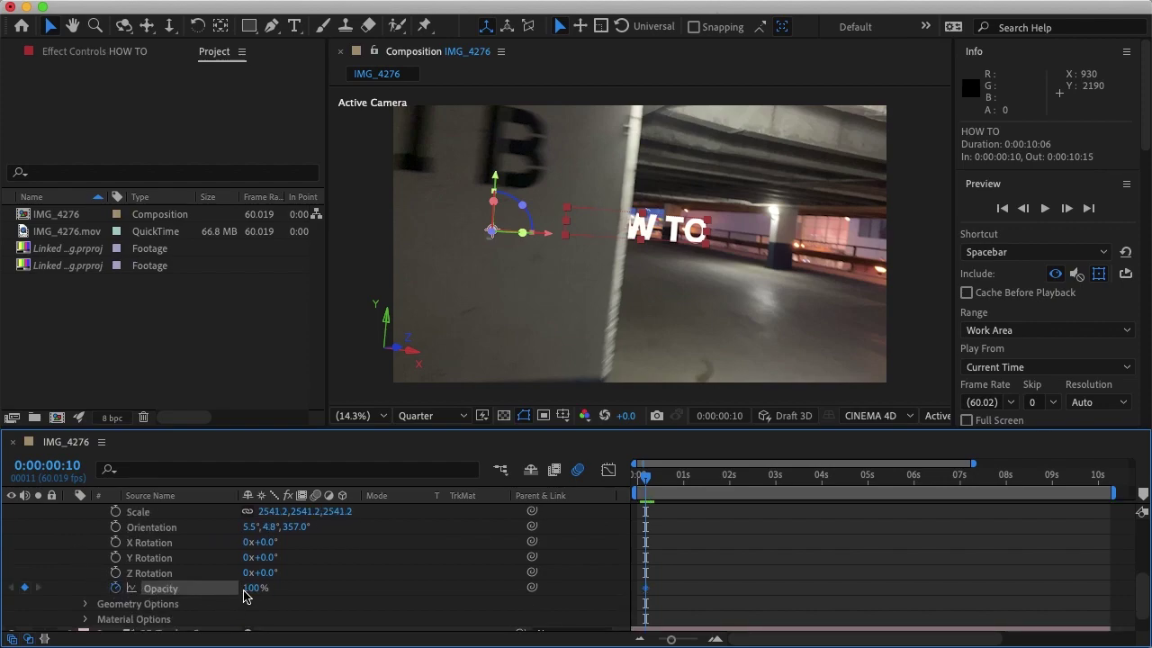
pyautogui.click(252, 587)
pyautogui.write('0')
pyautogui.press('Return')
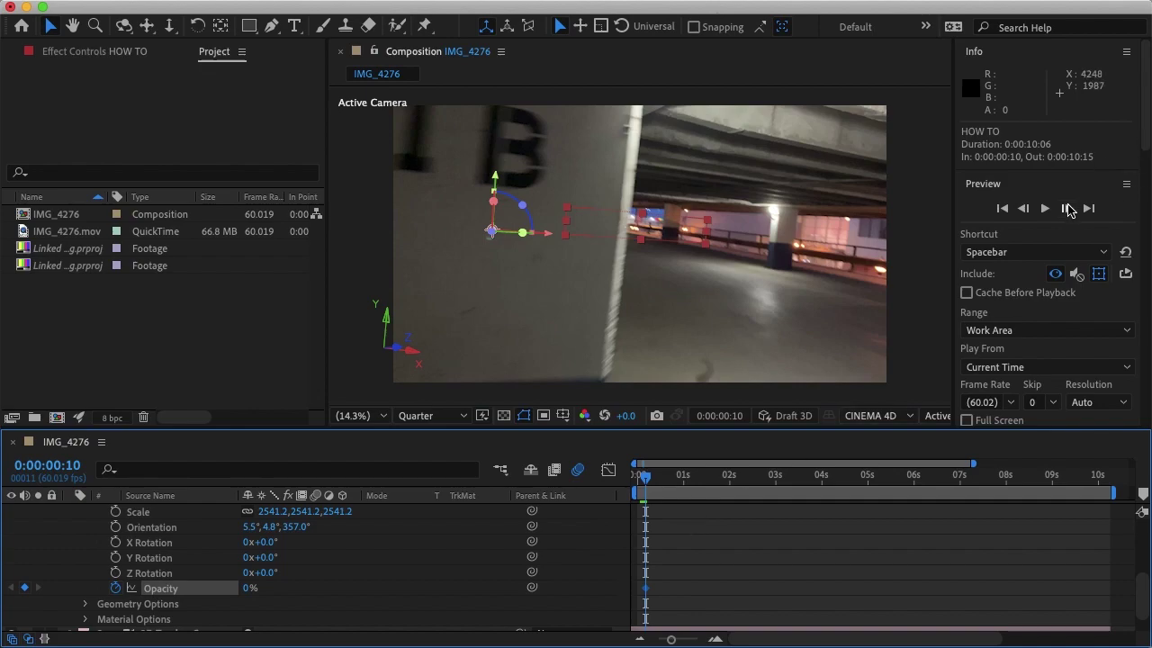
# - Set HOW TO's Opacity to 70 at frame 20, then scrub back to preview the fade
pyautogui.click(1067, 207)
pyautogui.click(1067, 208)
pyautogui.click(1067, 208)
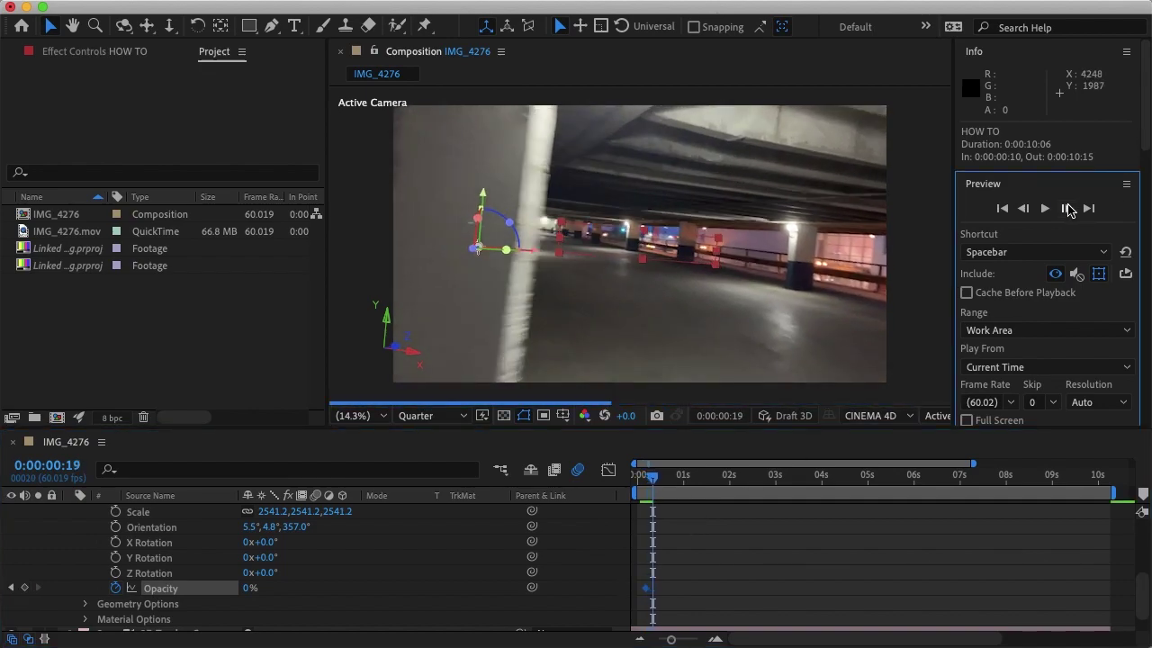
pyautogui.click(1066, 208)
pyautogui.click(251, 588)
pyautogui.write('70')
pyautogui.press('Return')
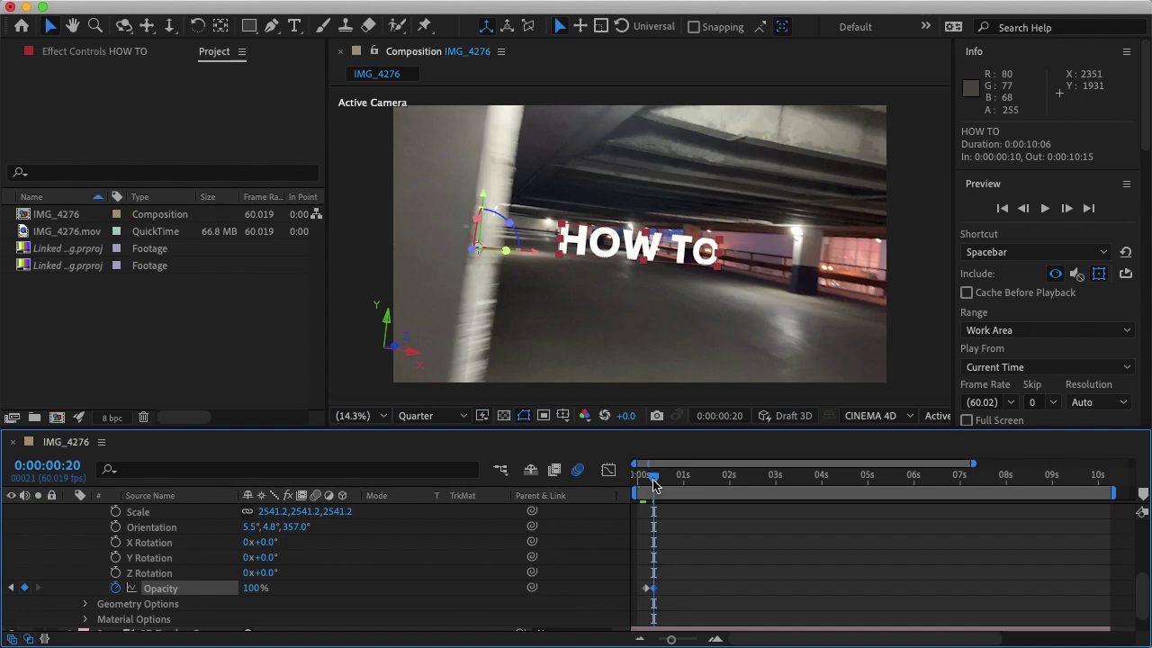
pyautogui.click(653, 485)
pyautogui.moveTo(653, 484); pyautogui.dragTo(661, 478)
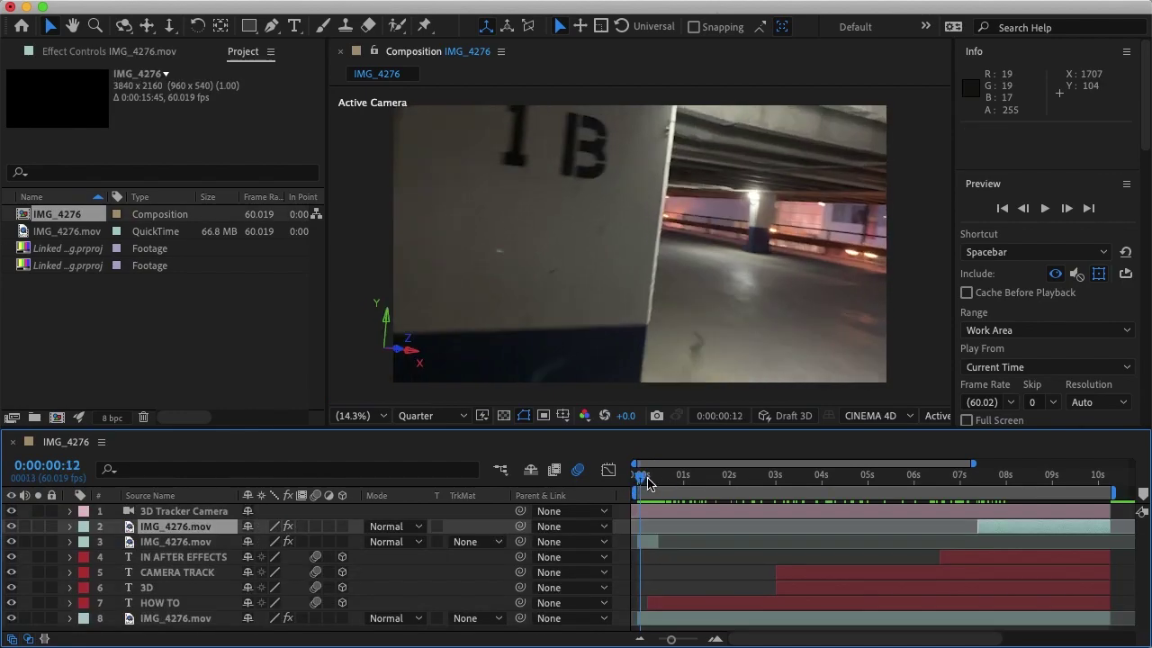
# - Drag the playhead to about 0:00:09:09 so the skateboarder's Roto Brush propagates
pyautogui.moveTo(643, 478); pyautogui.dragTo(1007, 515)
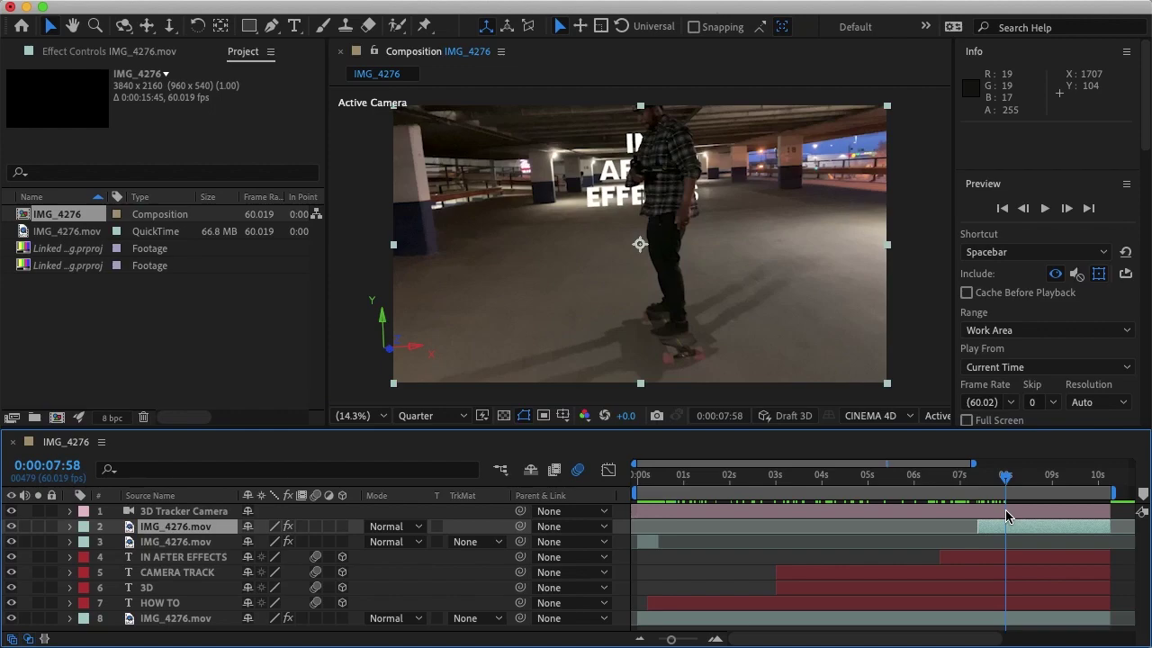
pyautogui.moveTo(1005, 478); pyautogui.dragTo(1062, 477)
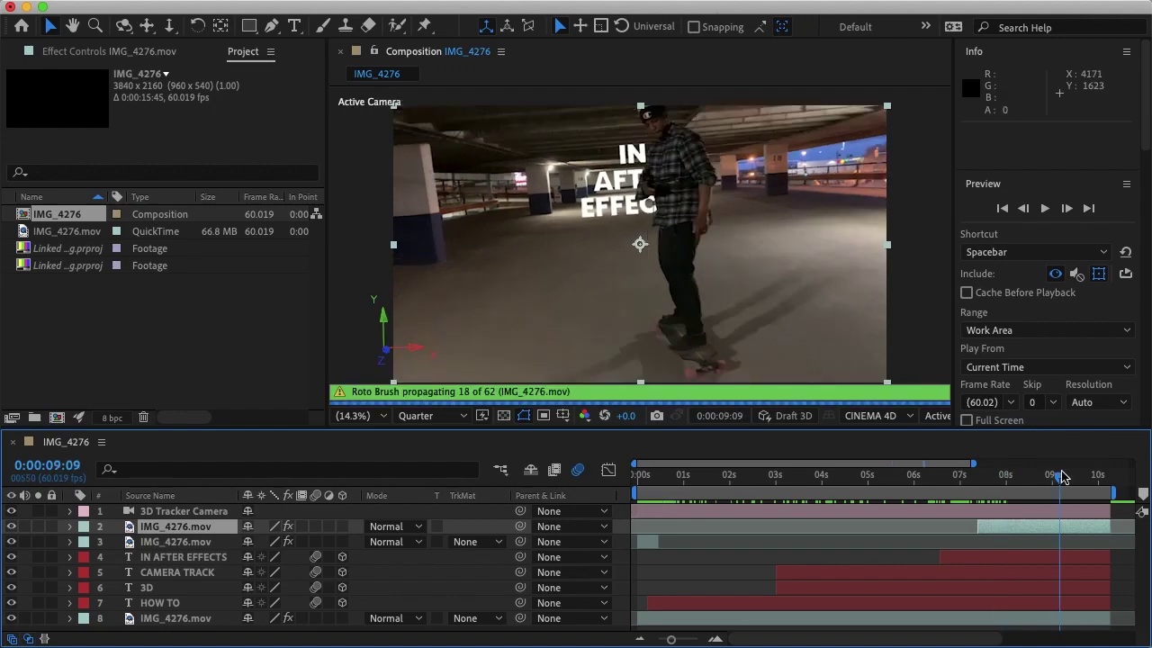